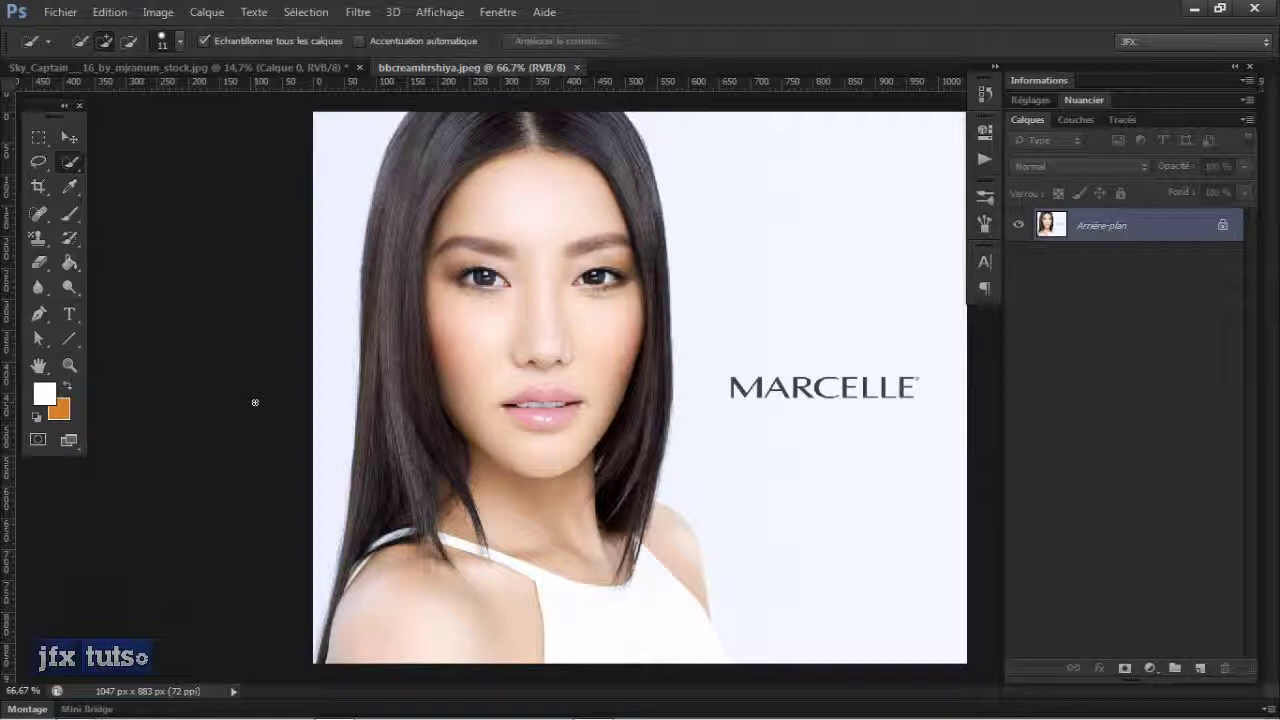
Select the pale background on both sides of the woman using the contiguous Magic Wand tool with tolerance 14.
key("shift+w")
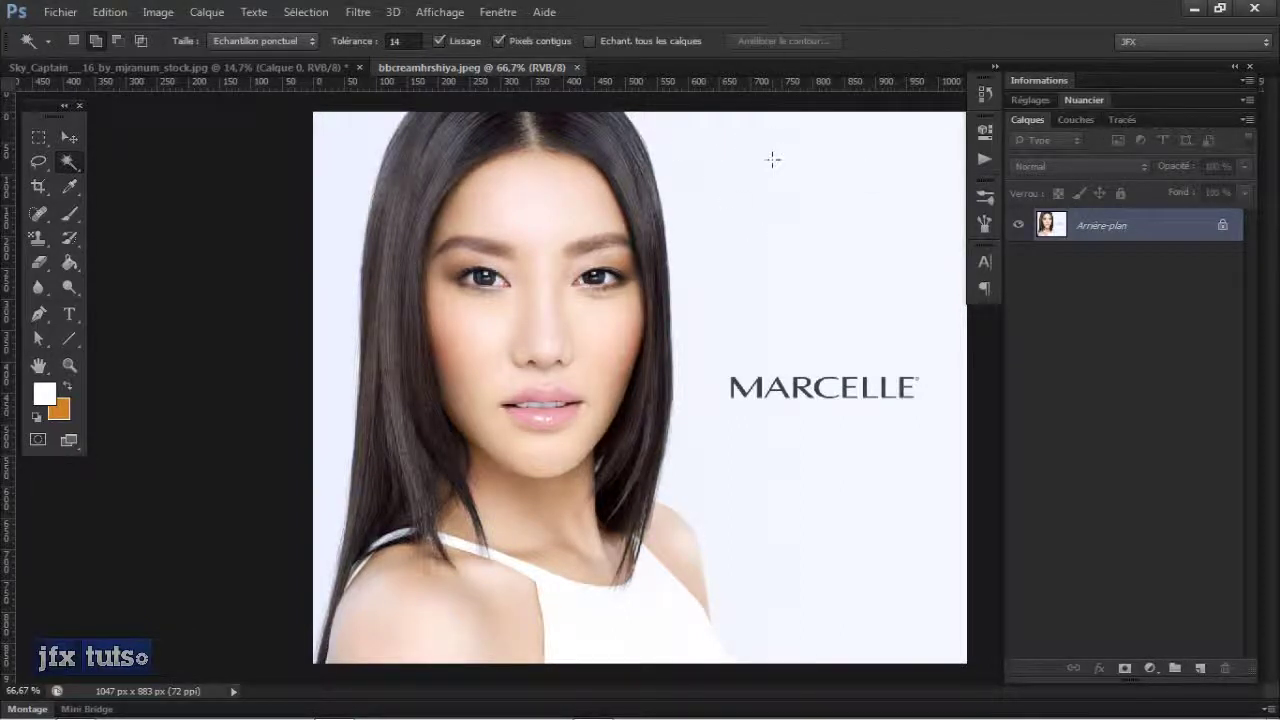
scroll(938, 149, "down", 2)
scroll(938, 151, "up", 2)
left_click(784, 172)
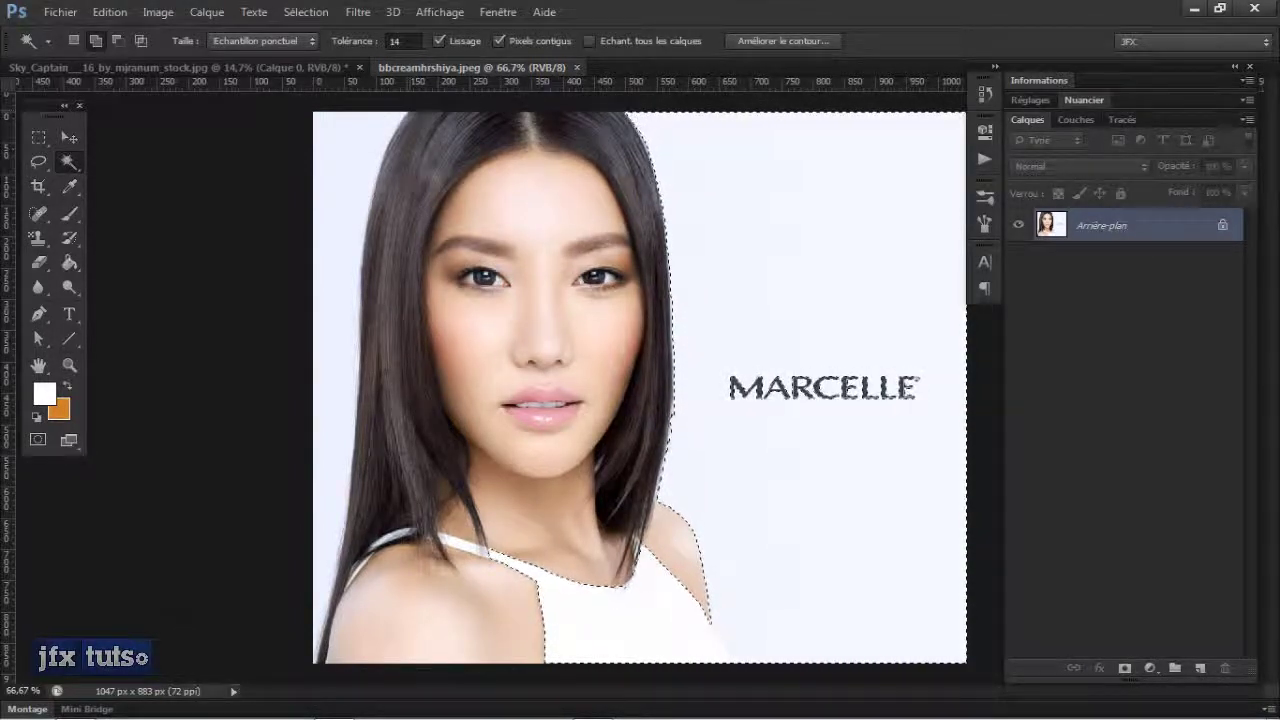
left_click(343, 150, "shift")
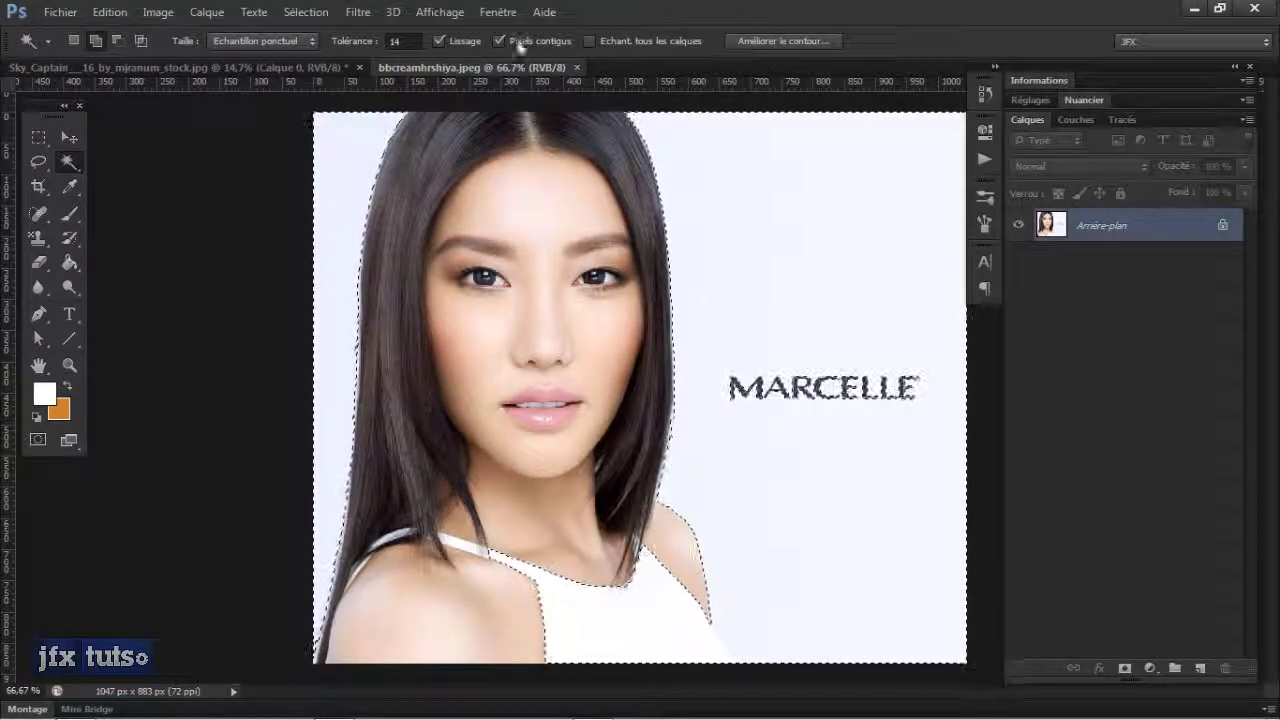
scroll(690, 245, "down", 4)
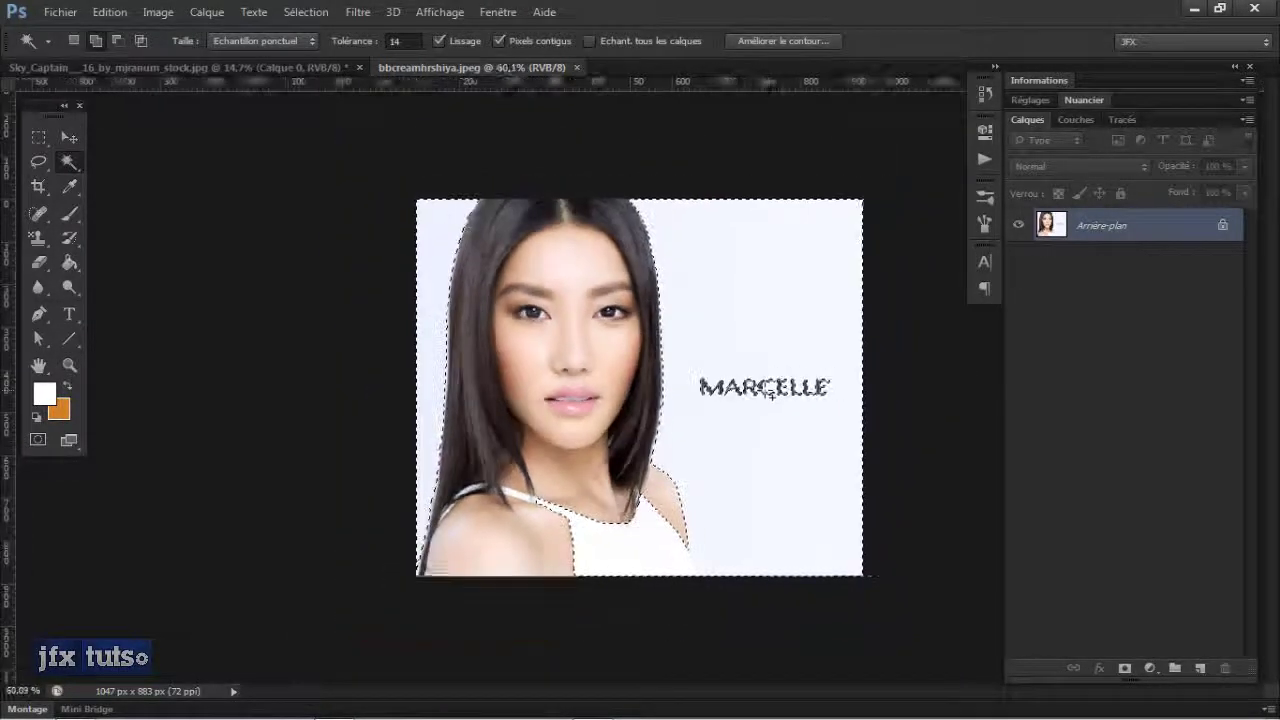
scroll(692, 260, "up", 4)
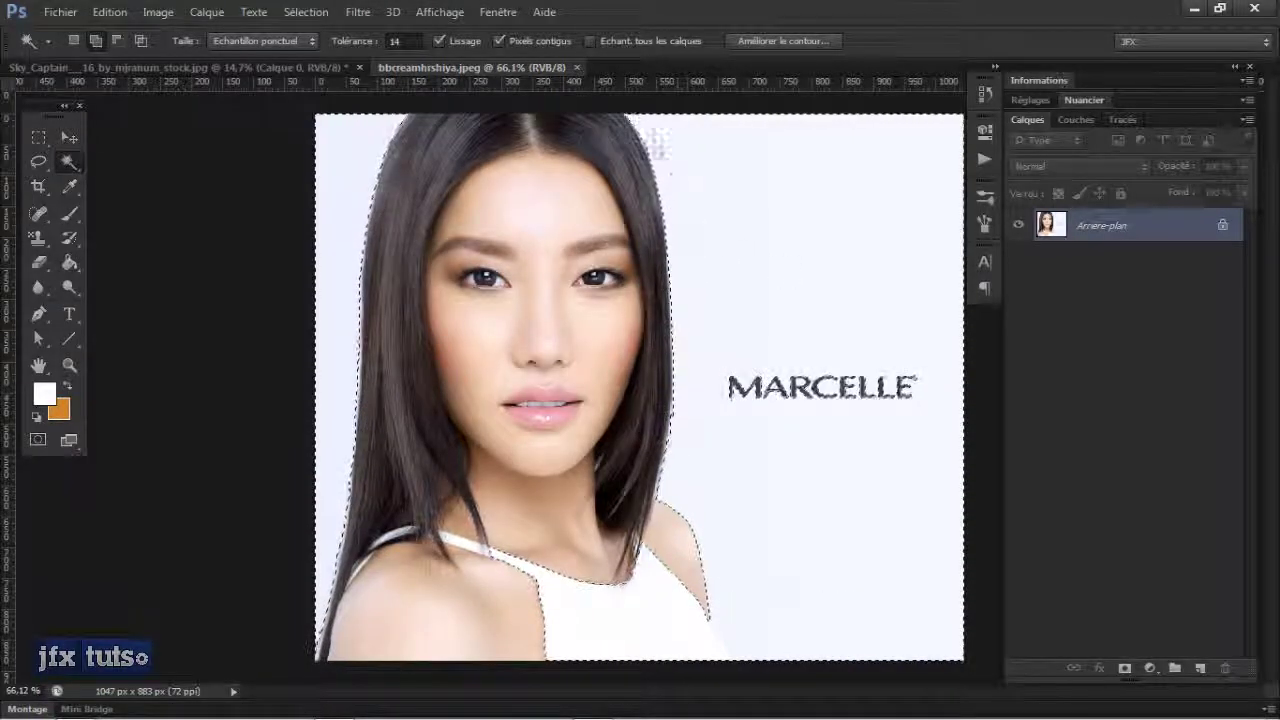
Convert the locked background into a regular layer and try deleting the selected area from it.
double_click(1145, 224, "alt")
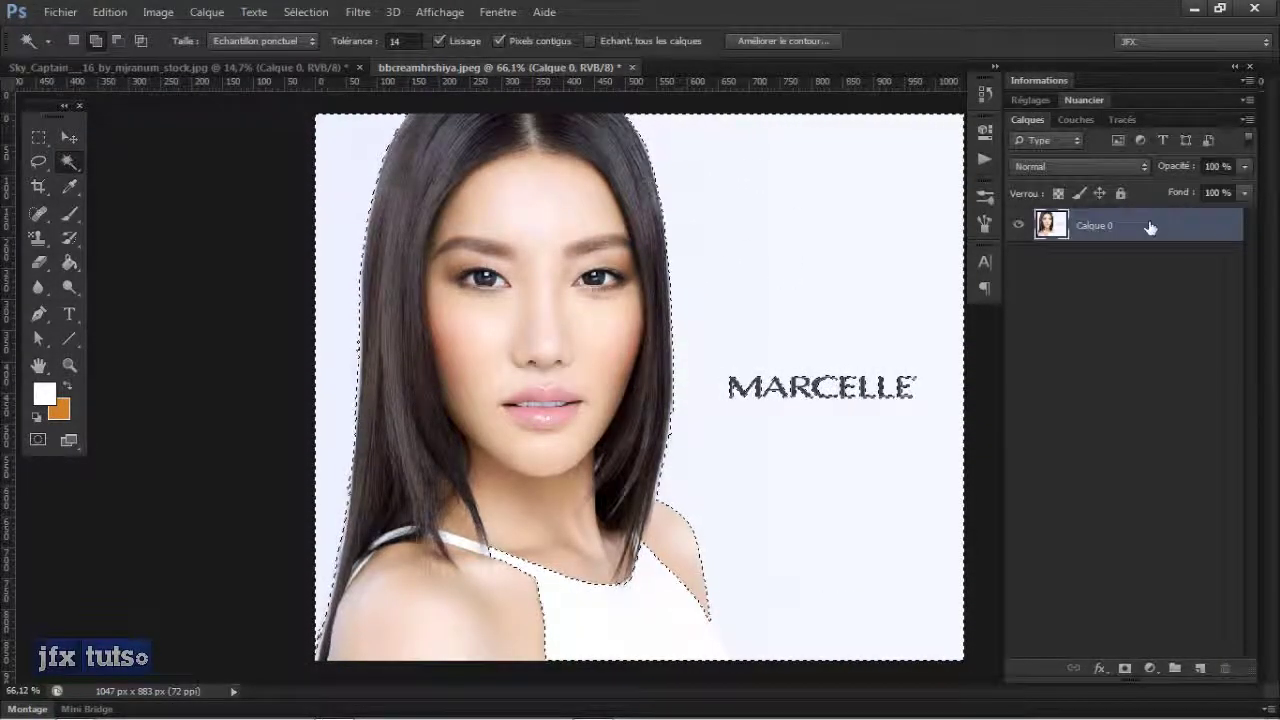
key("Delete")
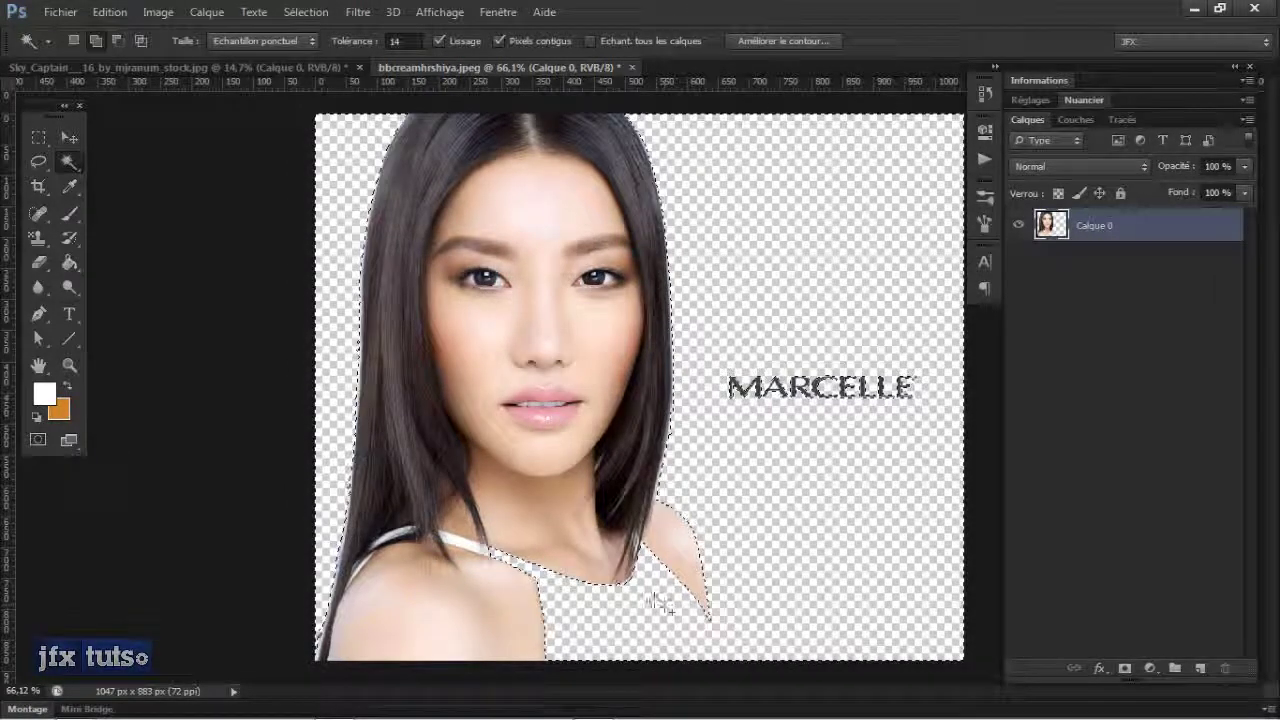
left_click(727, 487)
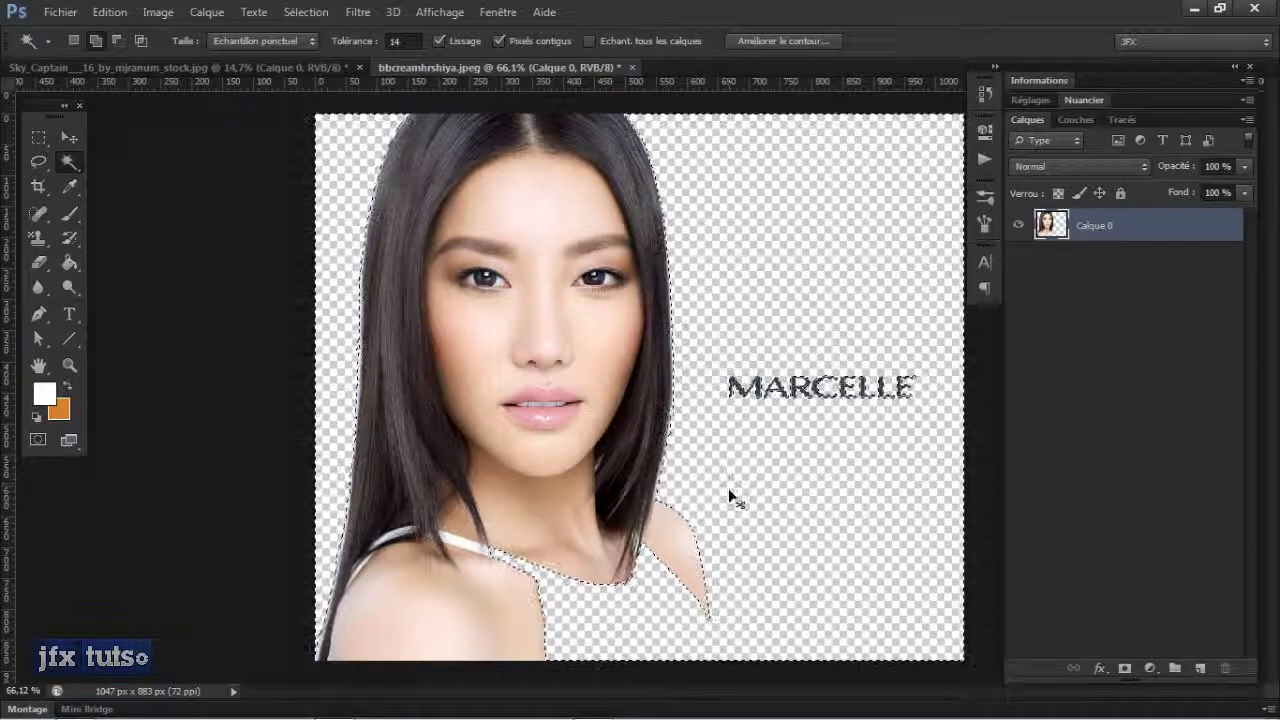
key("alt+BackSpace")
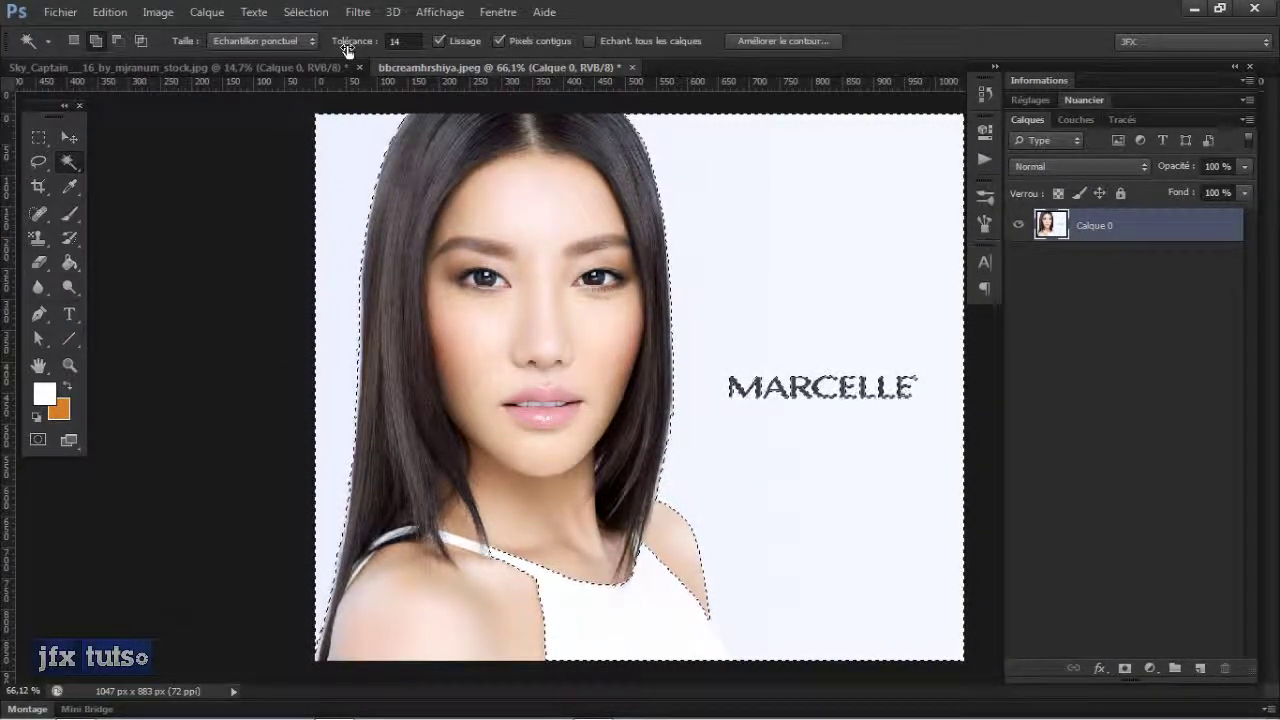
Set the Magic Wand tolerance to 19 and try to subtract the white top from the selection.
left_click_drag(345, 45, 356, 50)
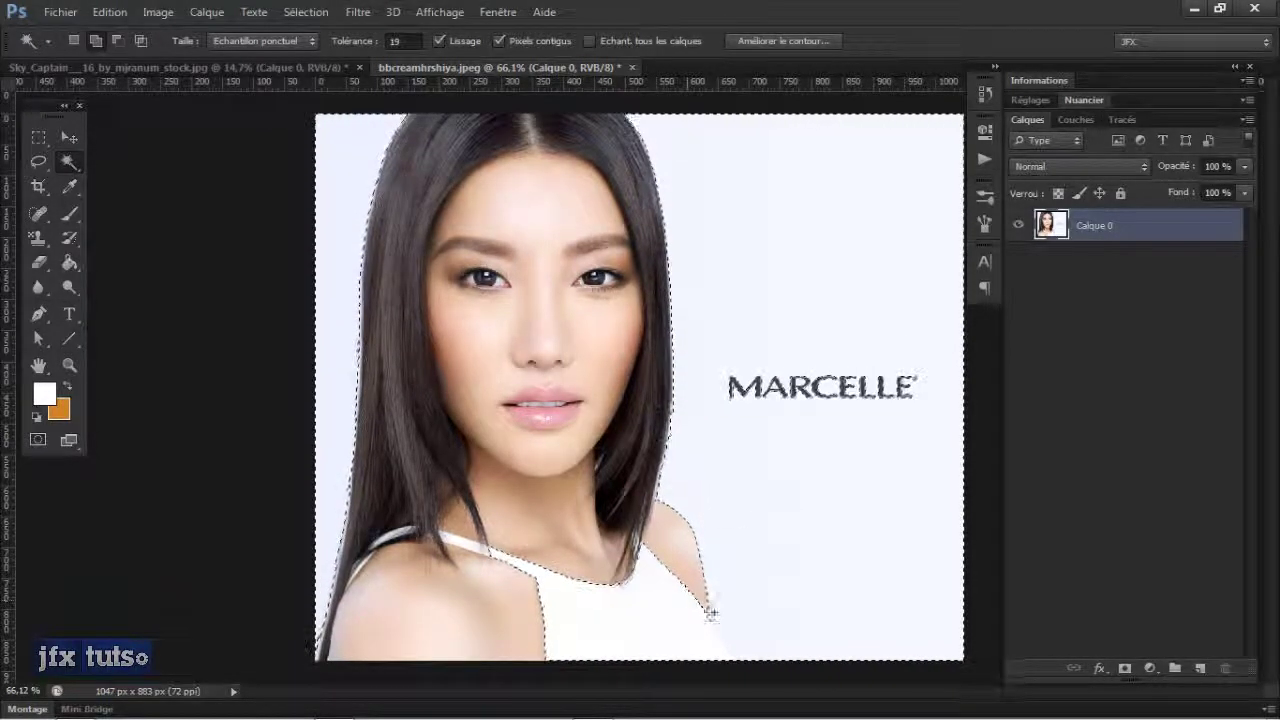
scroll(724, 625, "up", 5)
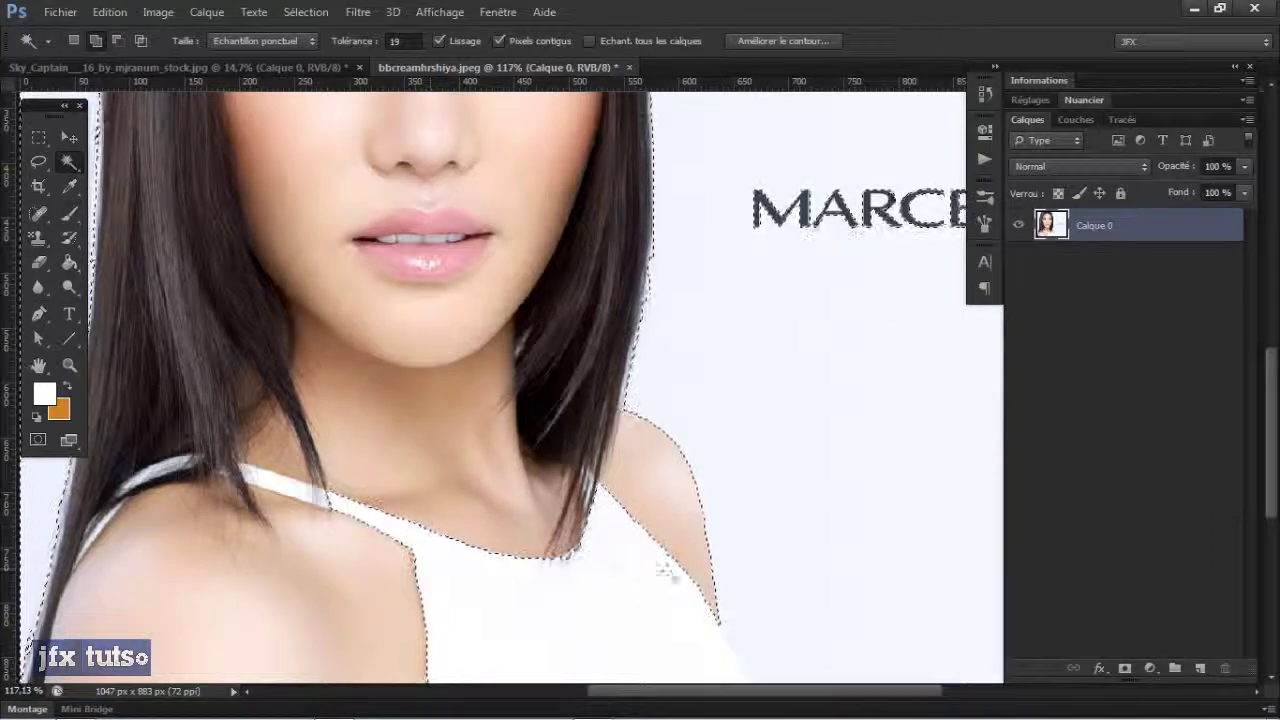
key("ctrl+minus")
key("ctrl+minus")
scroll(650, 566, "up", 2)
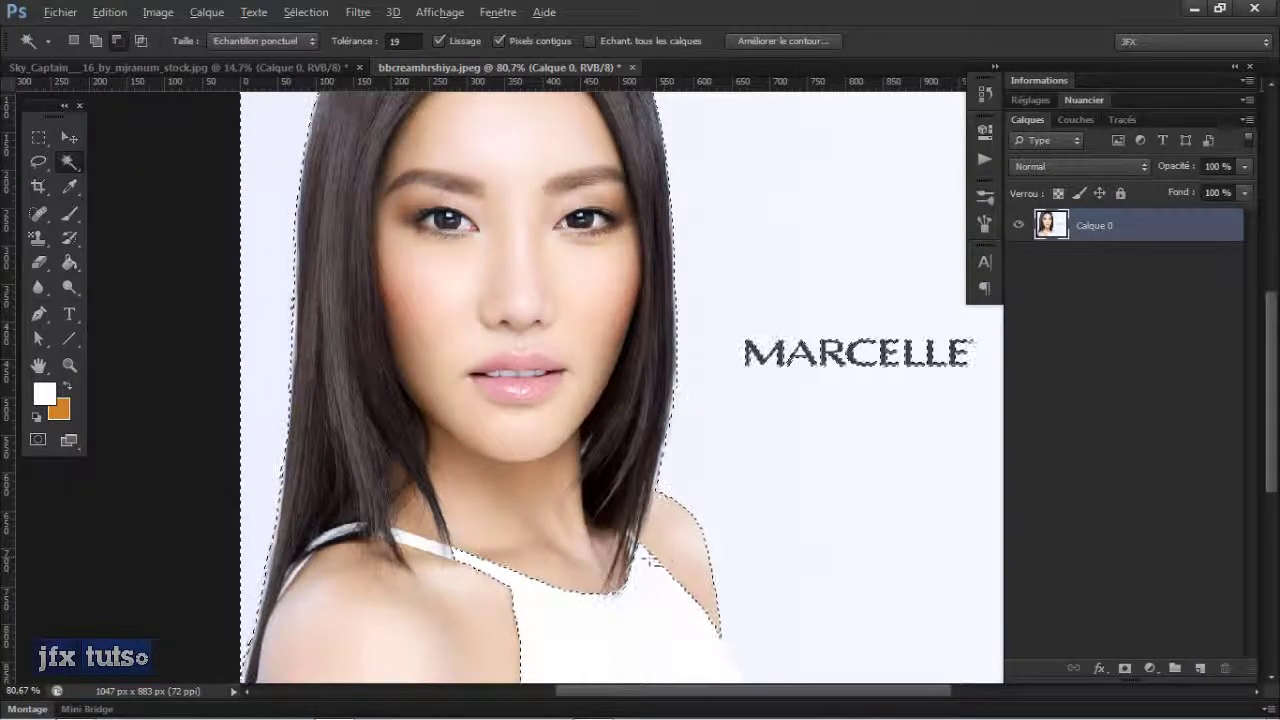
scroll(650, 566, "down", 1)
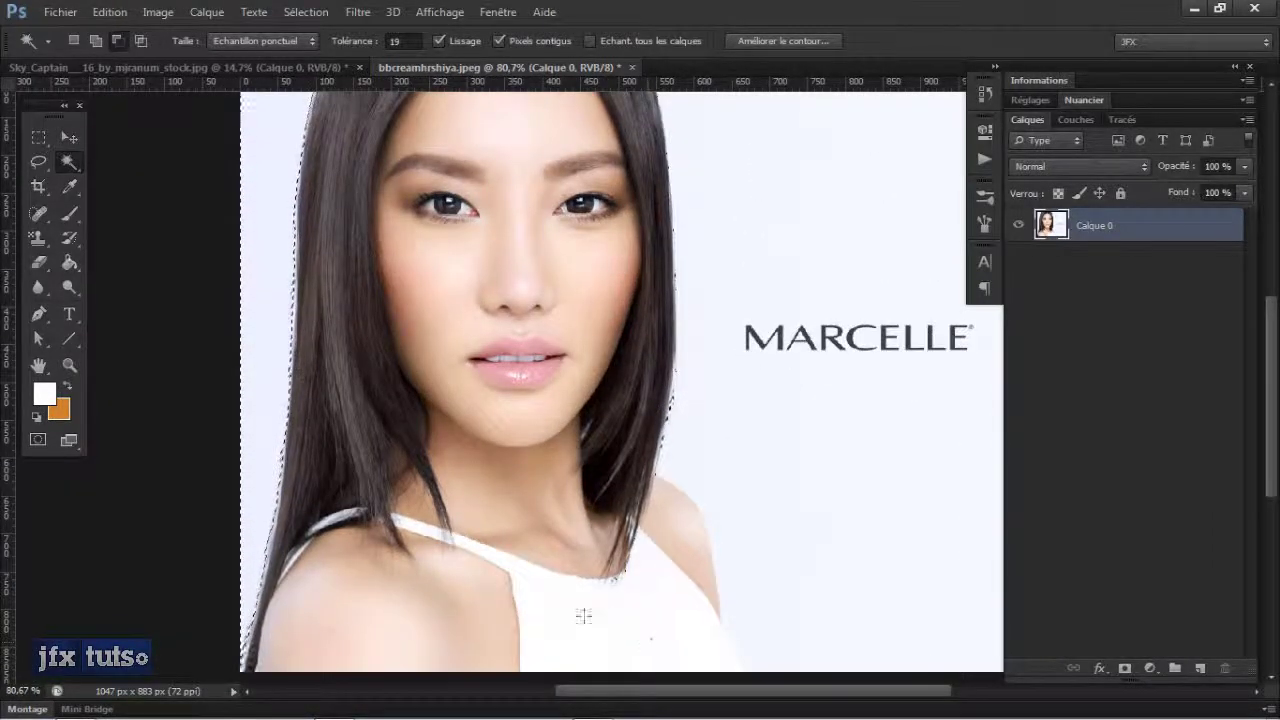
Set the Magic Wand tolerance to 32 and make a fresh selection of the pale background near the logo.
left_click(360, 46)
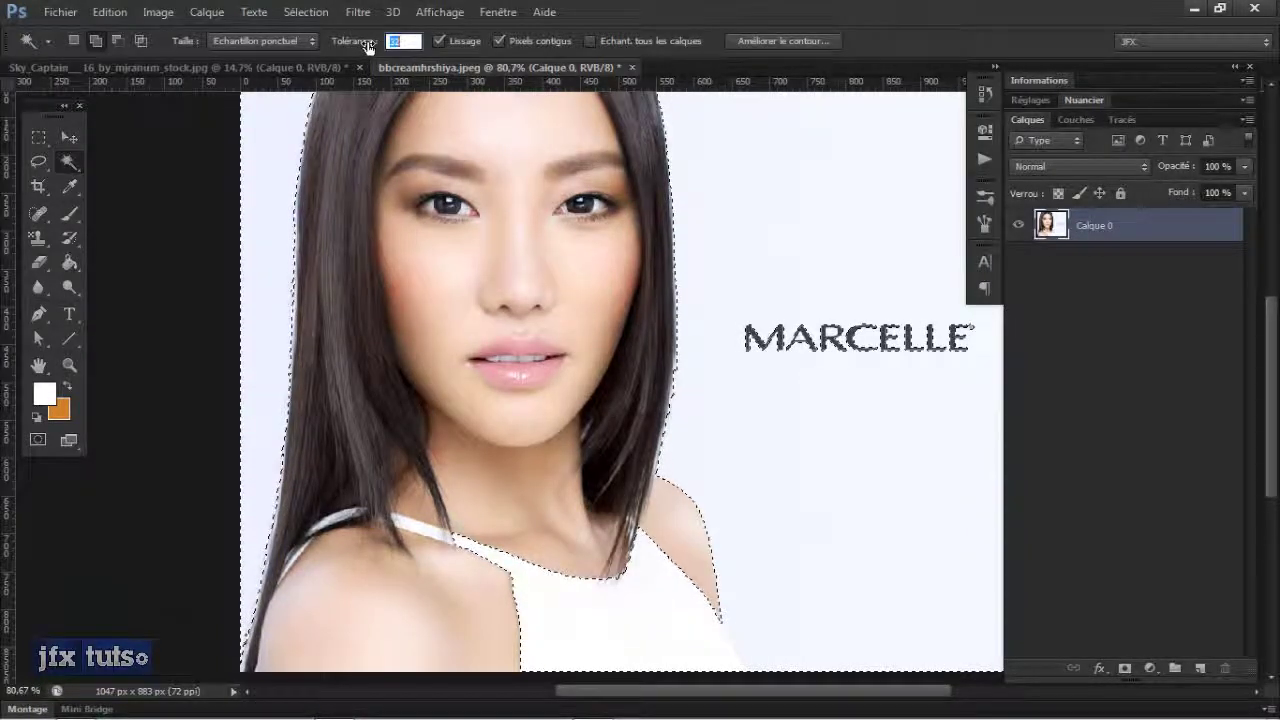
type("32")
key("ctrl+d")
left_click(776, 430)
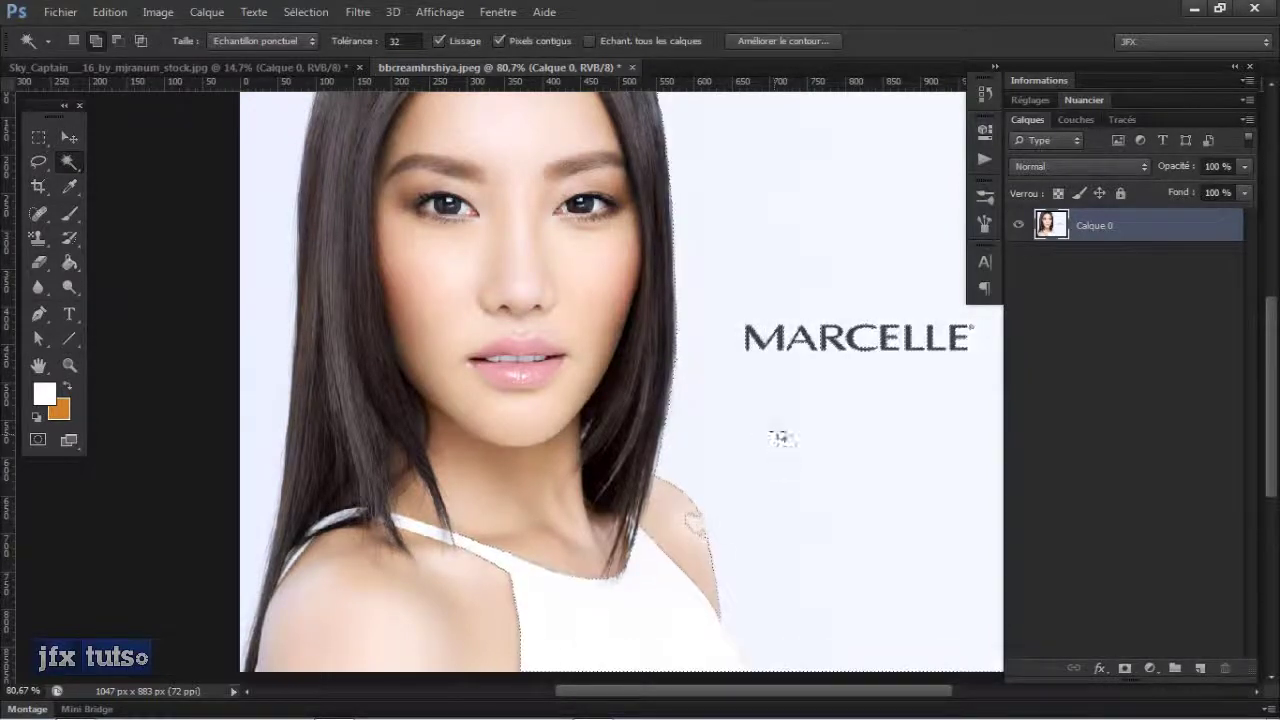
Clear the selection, raise the Magic Wand tolerance to 49 and reselect the pale background near the logo.
key("ctrl+d")
left_click_drag(367, 46, 384, 48)
left_click(882, 496)
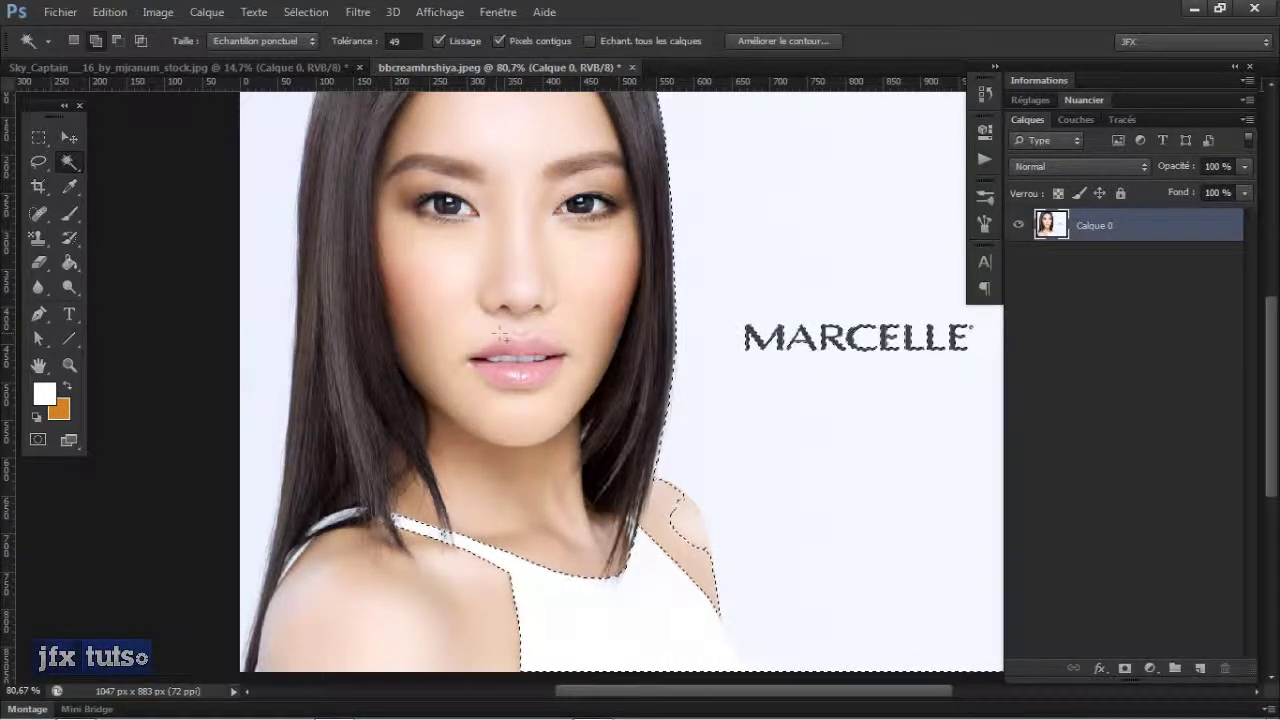
scroll(530, 335, "down", 4)
scroll(551, 350, "up", 5)
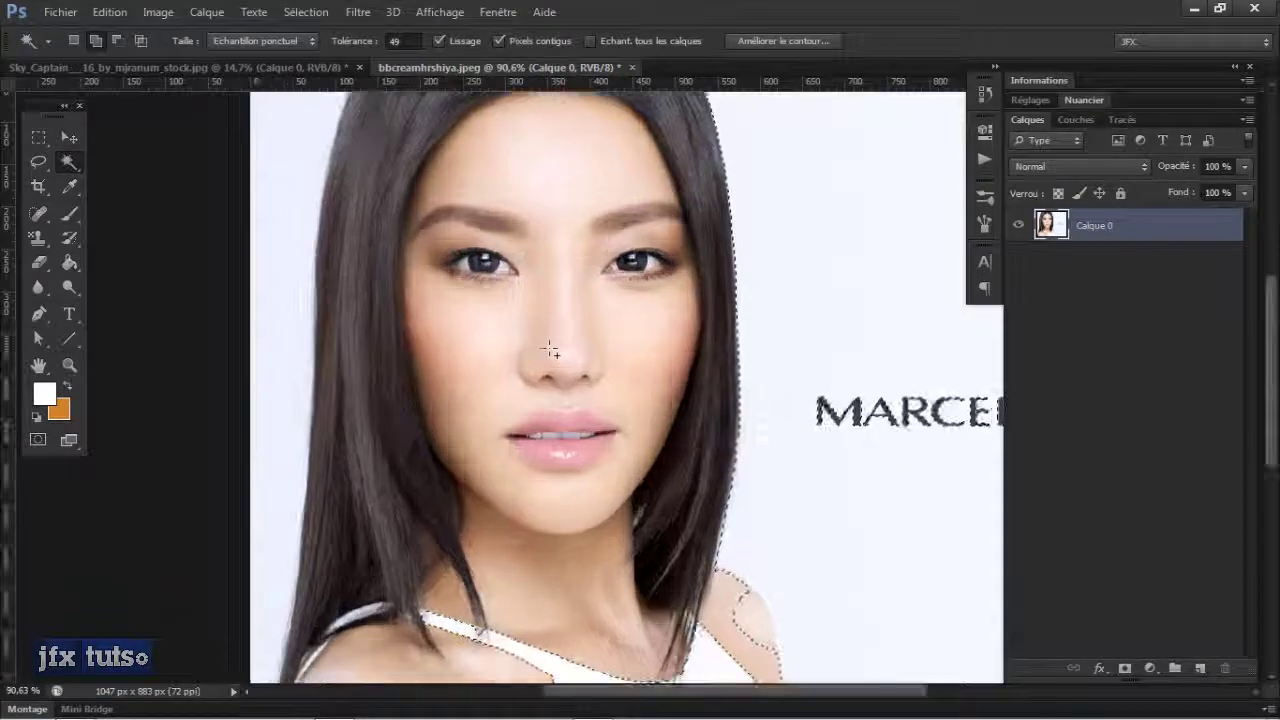
Switch to the Sky_Captain__16_by_mjranum_stock.jpg document.
left_click(212, 70)
scroll(573, 228, "up", 6)
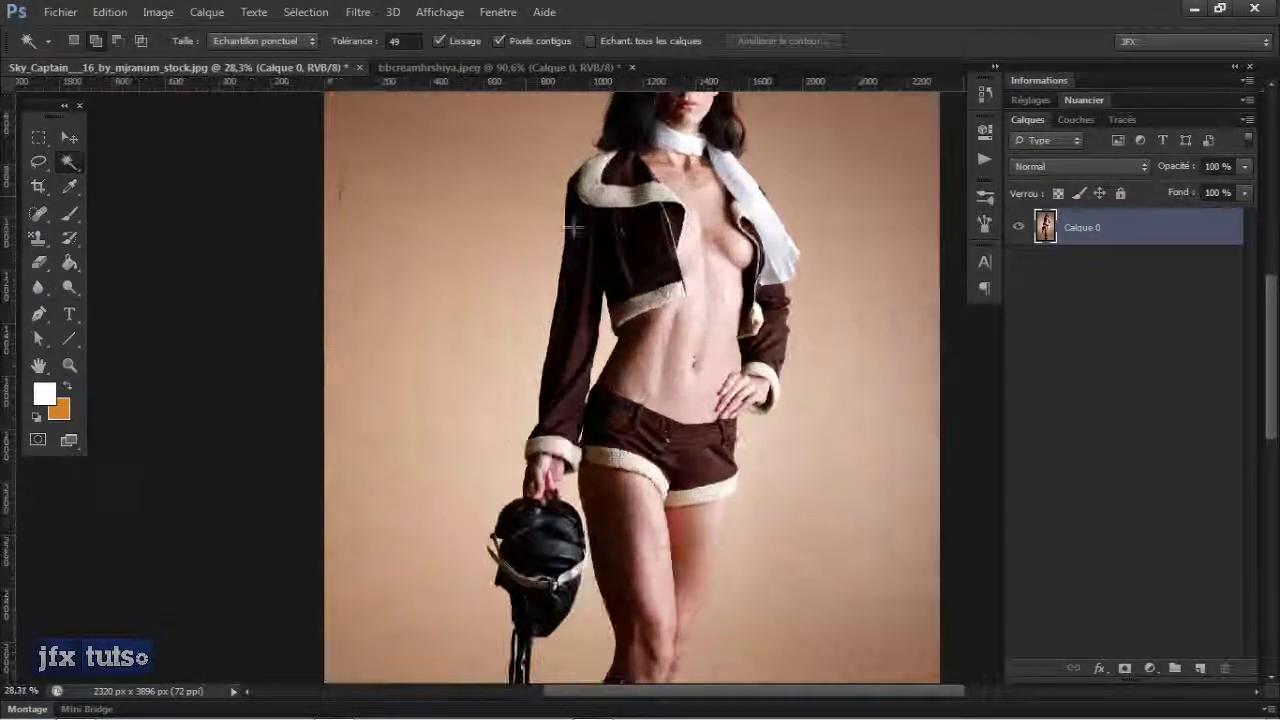
scroll(573, 228, "up", 3)
Try to select the brown studio backdrop around the model with the Magic Wand tool.
left_click(434, 180)
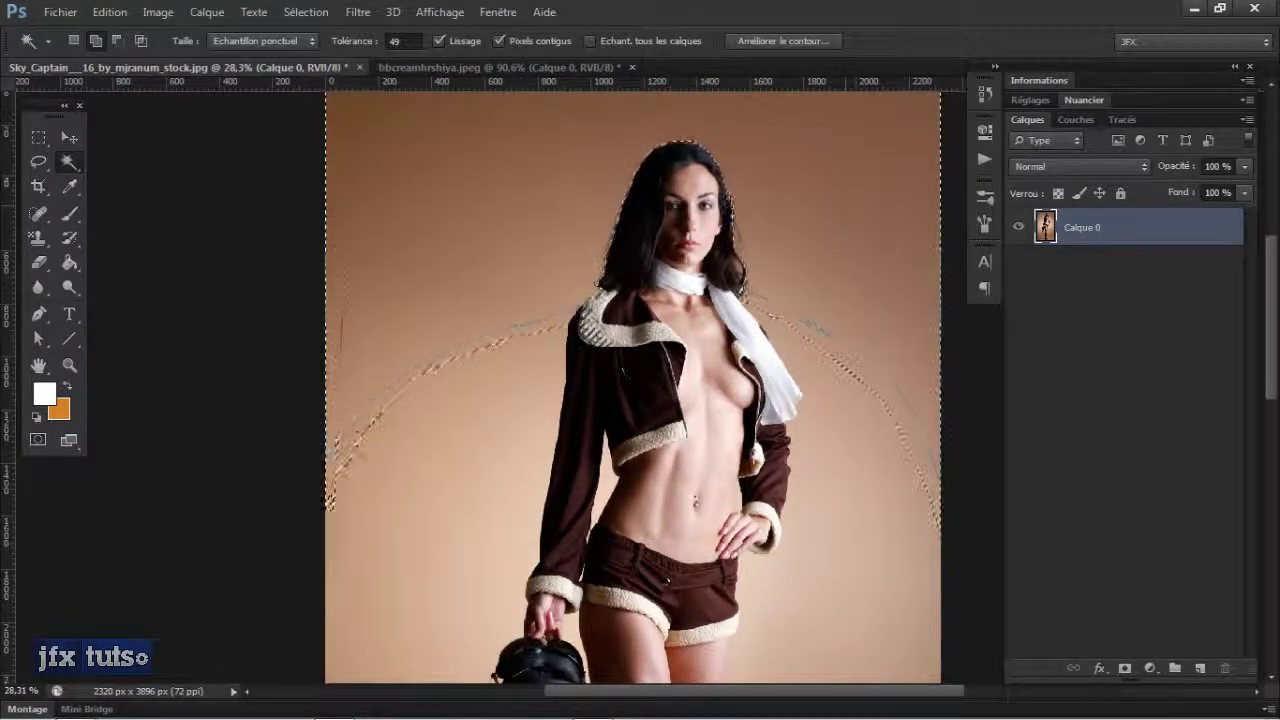
left_click(851, 481)
scroll(851, 481, "down", 4)
left_click_drag(748, 500, 578, 313)
key("ctrl+d")
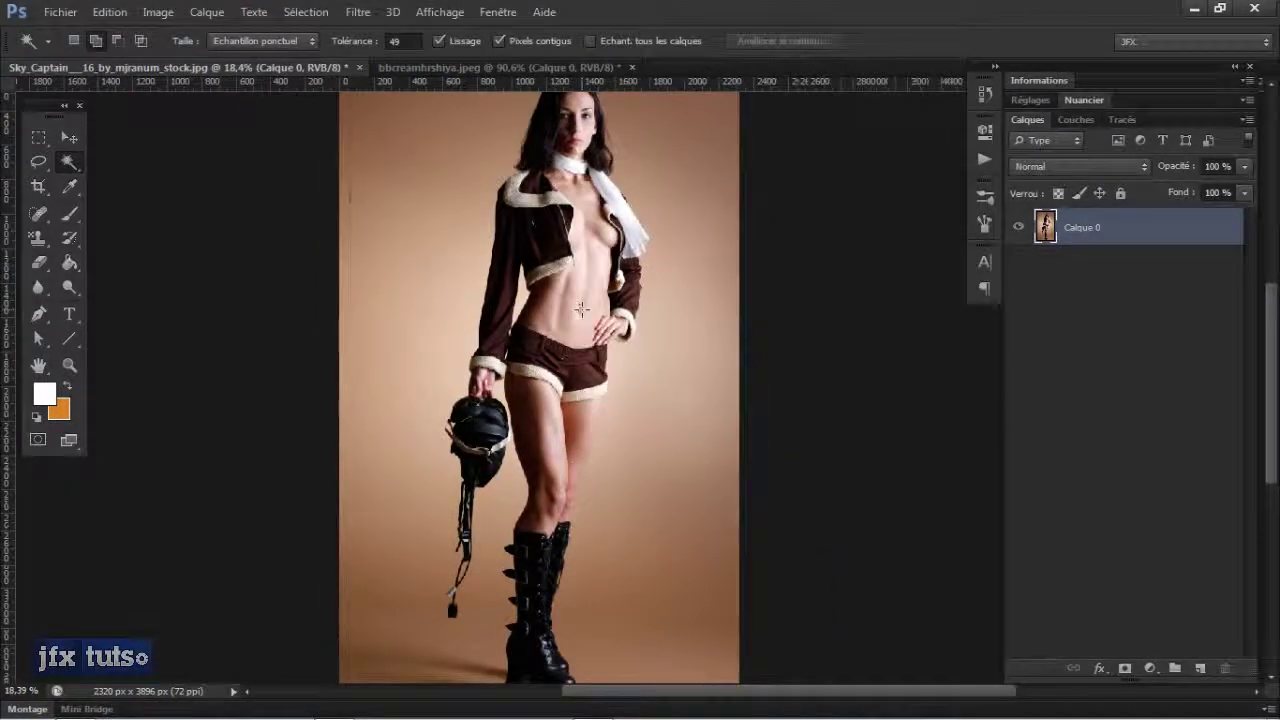
Select the model's head, scarf and jacket, including the long sleeve, with the Quick Selection tool.
key("shift+w")
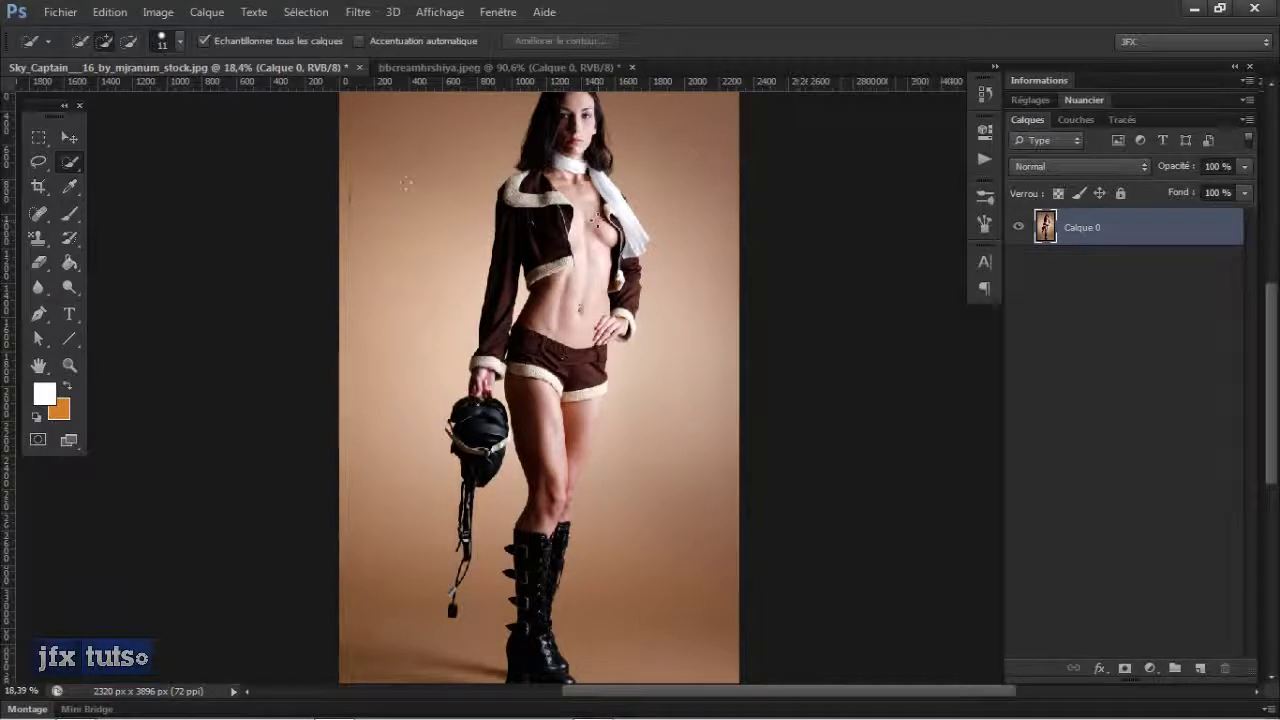
scroll(643, 291, "up", 6)
left_click_drag(517, 197, 674, 433)
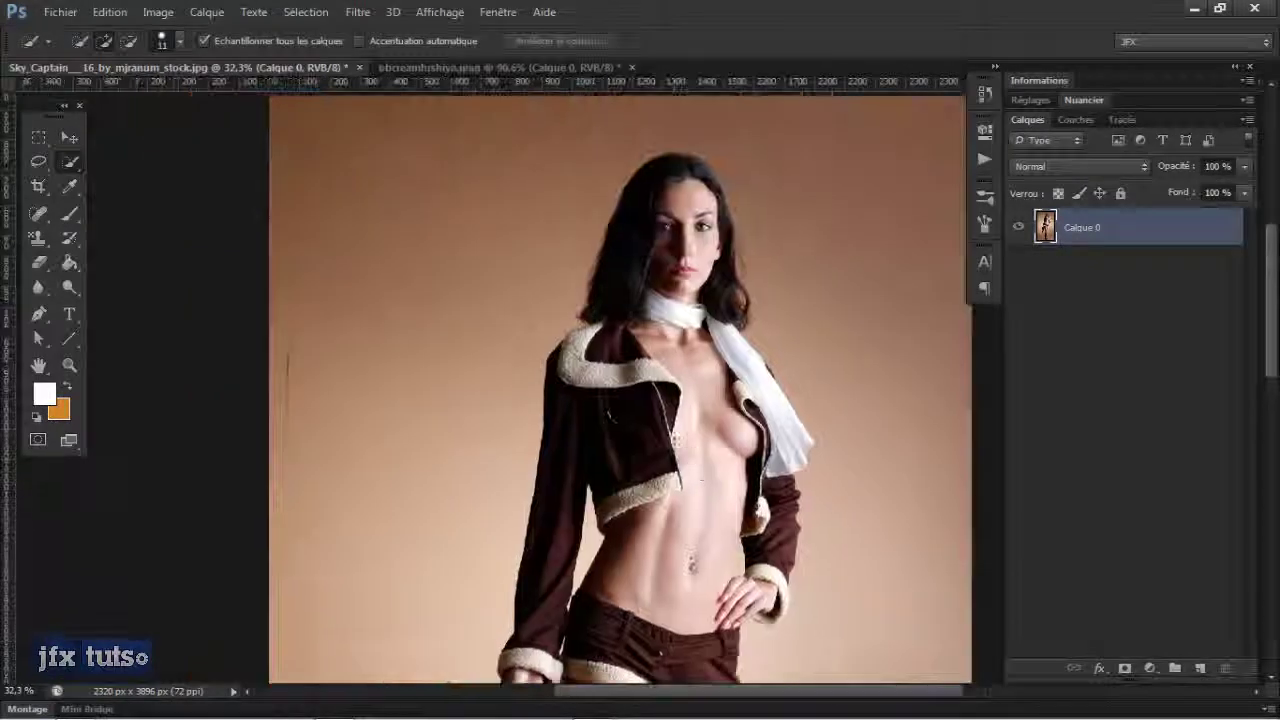
scroll(671, 425, "up", 3)
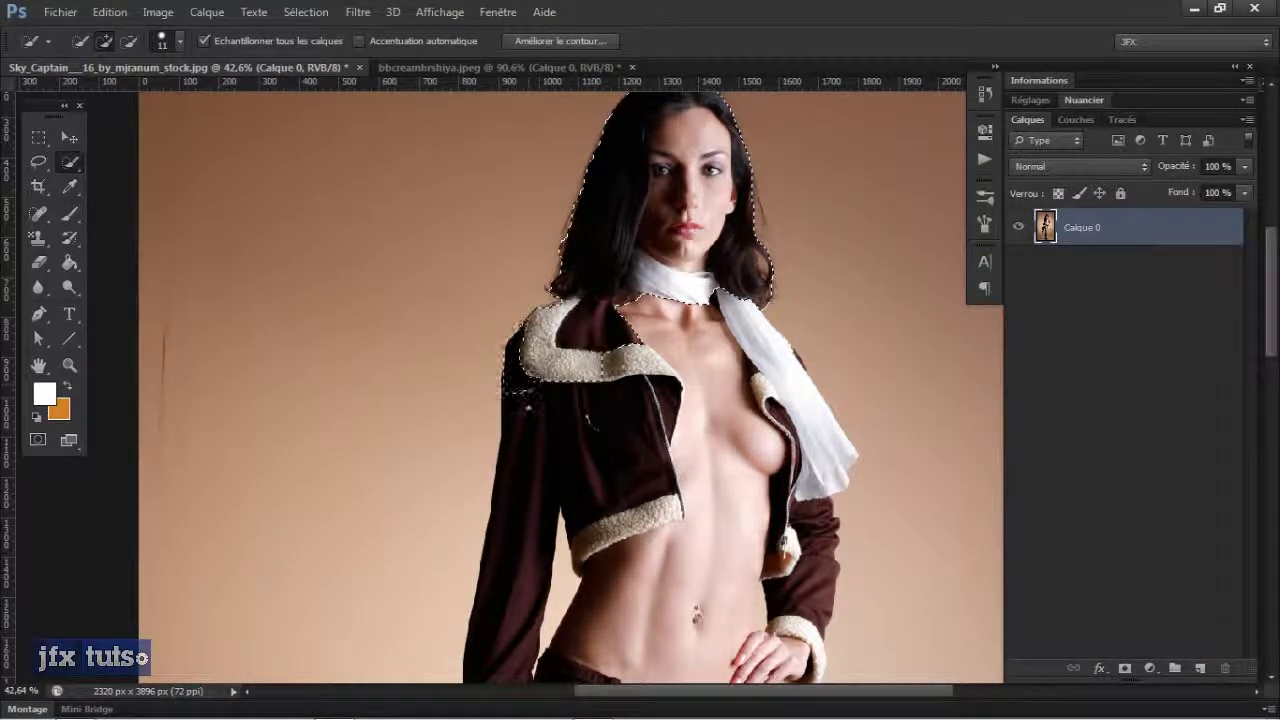
left_click_drag(527, 392, 538, 431)
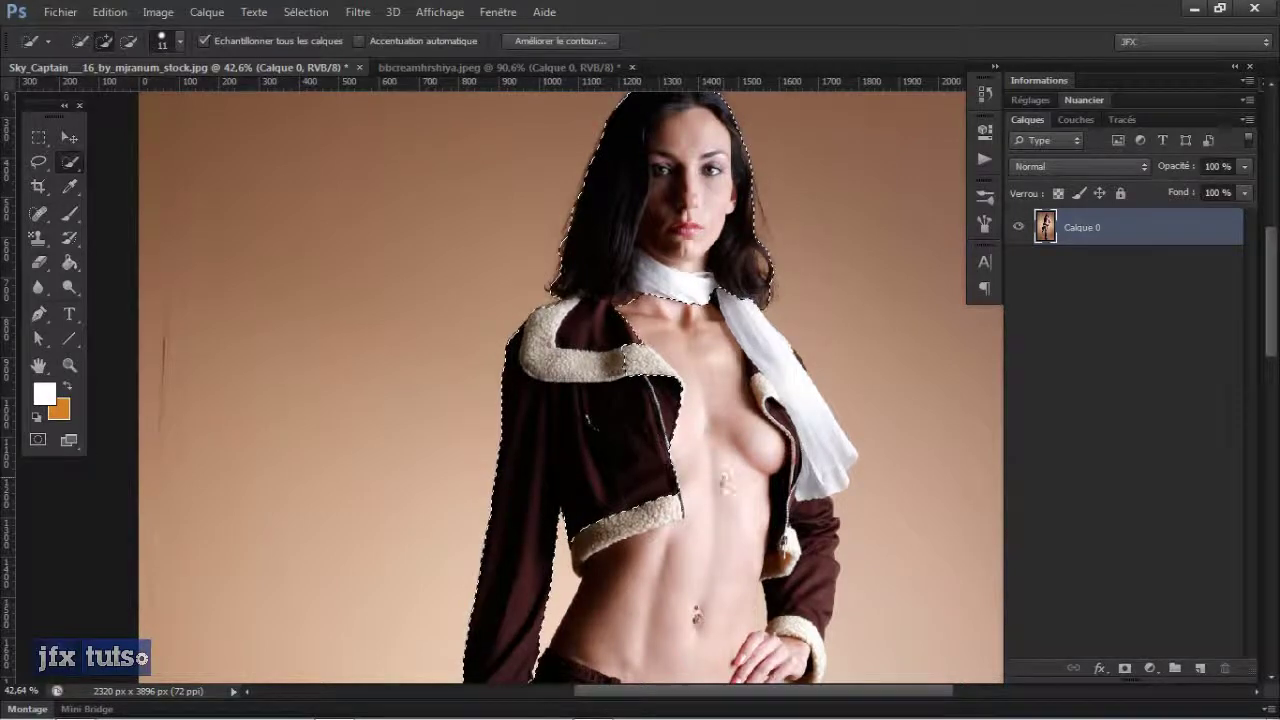
Extend the quick selection over the model's torso, the remaining scarf and jacket areas, and the legs.
left_click_drag(717, 486, 705, 289)
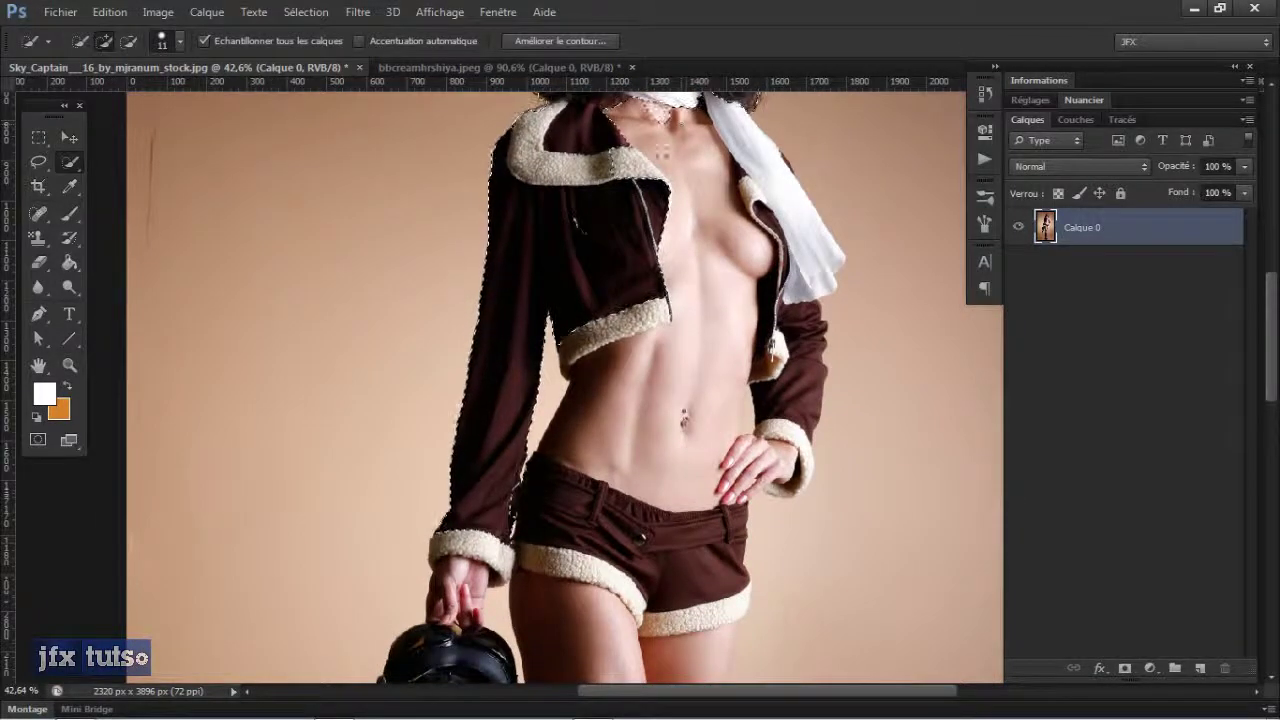
left_click_drag(665, 250, 710, 264)
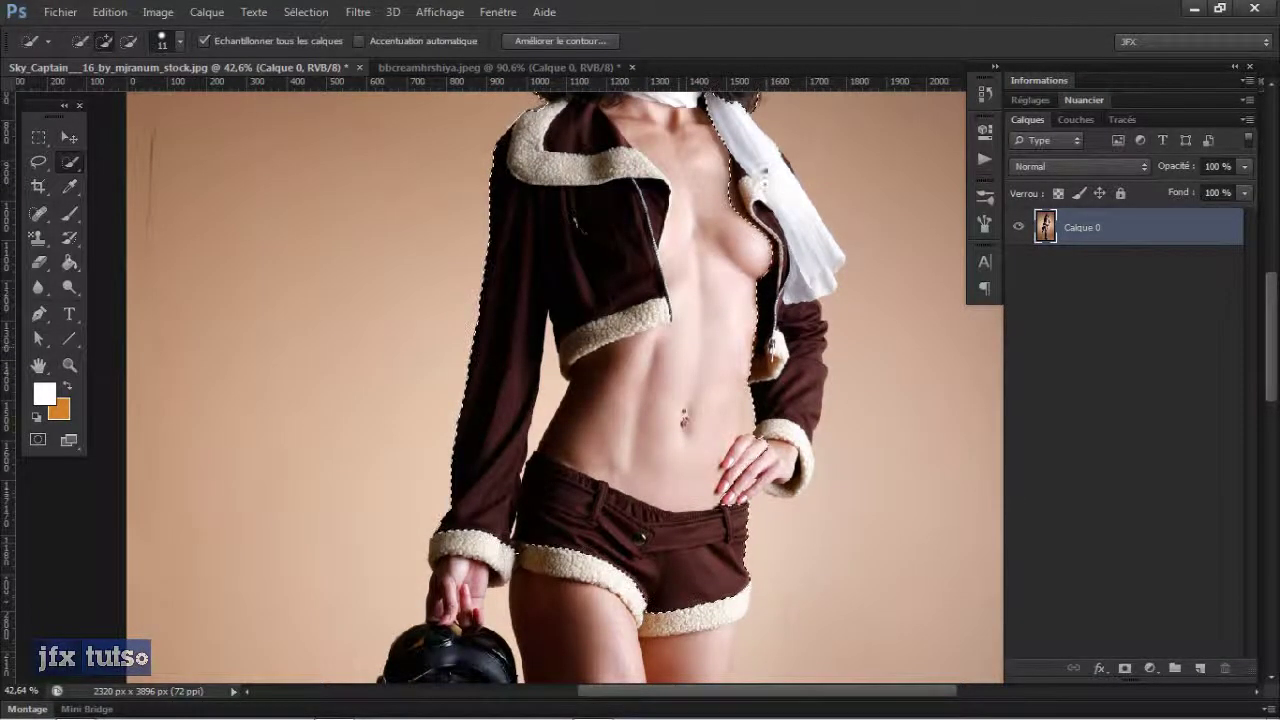
left_click_drag(755, 170, 806, 250)
left_click_drag(604, 496, 617, 221)
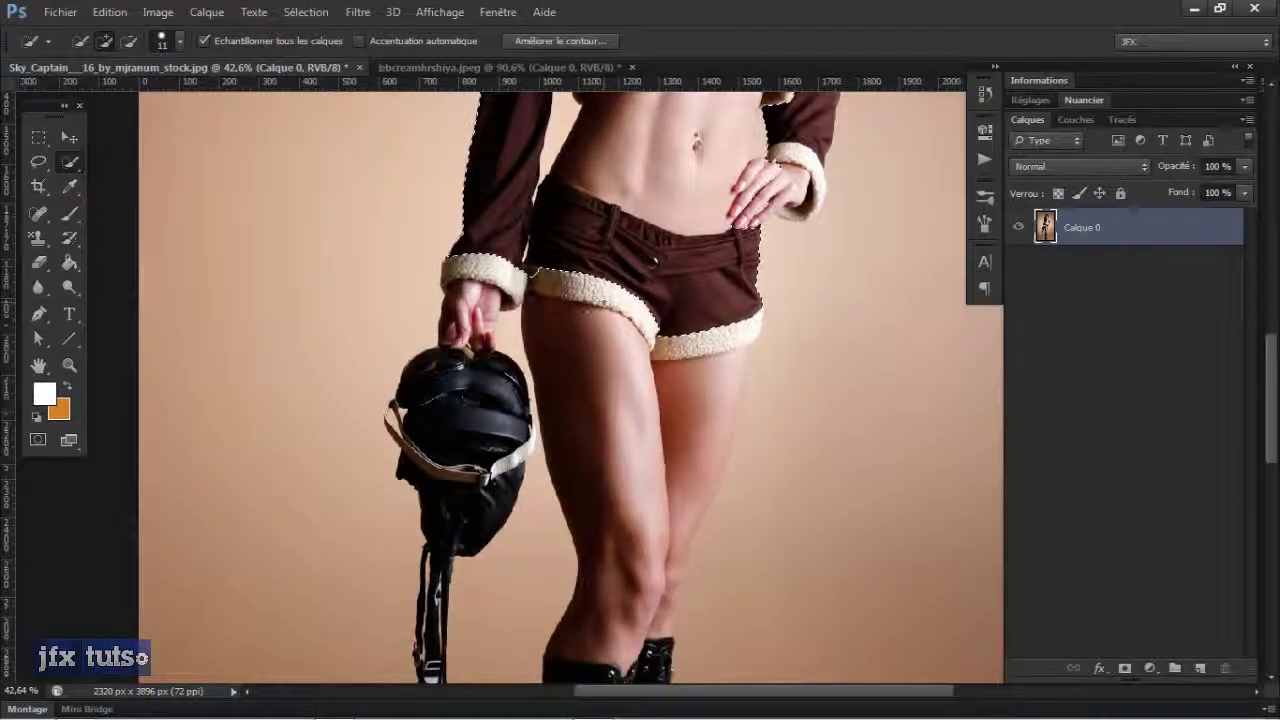
left_click_drag(596, 318, 602, 400)
scroll(694, 268, "down", 2)
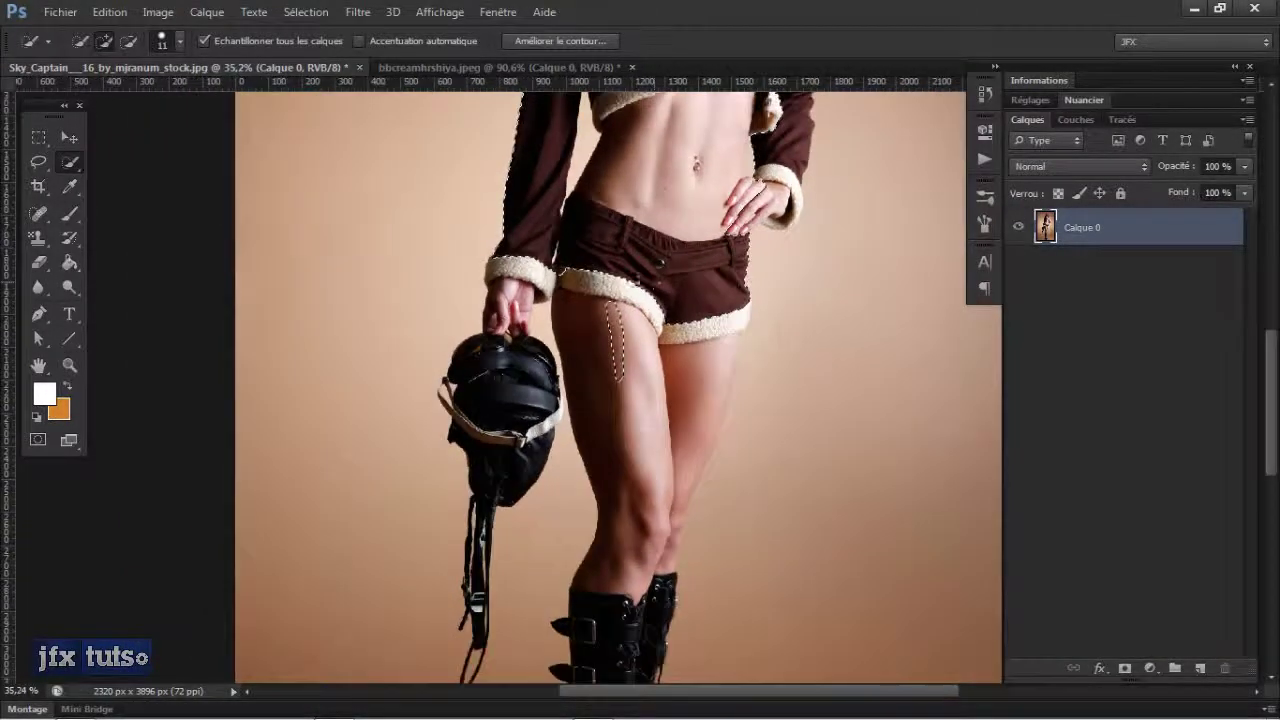
mouse_move(730, 383)
left_mouse_down()
mouse_move(705, 345)
mouse_move(685, 440)
mouse_move(733, 331)
left_mouse_up()
scroll(733, 331, "down", 3)
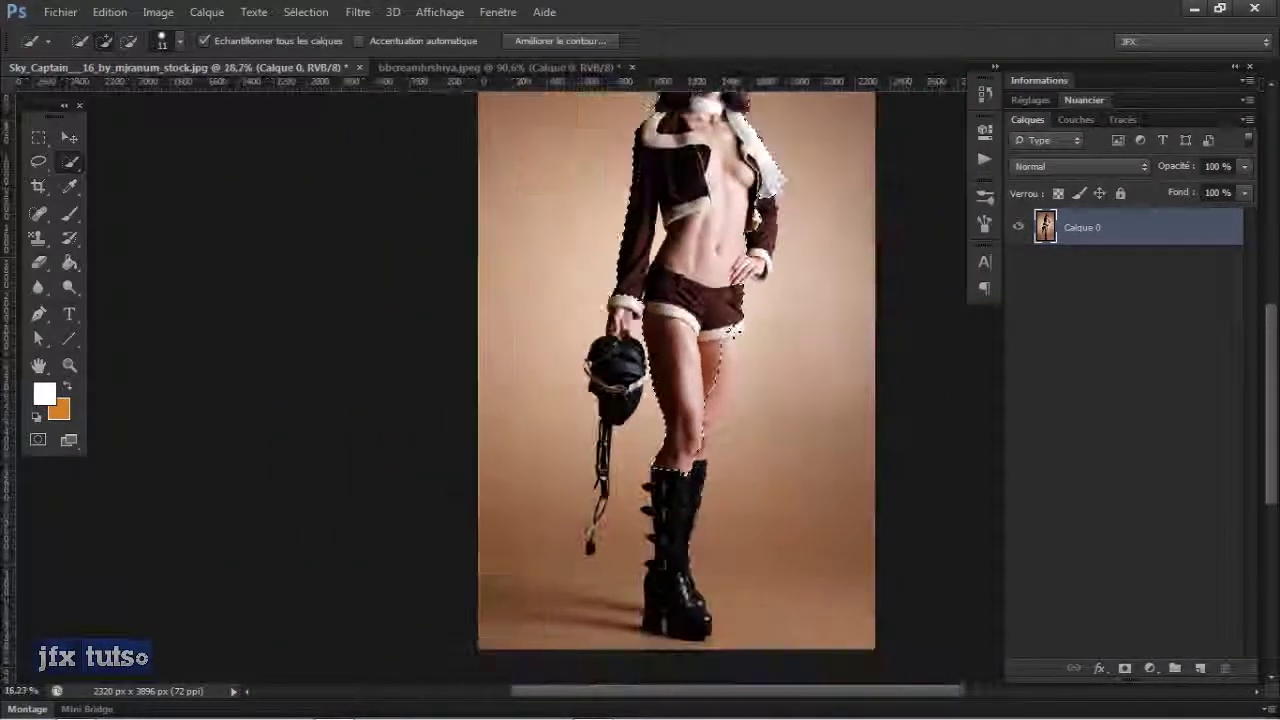
Try copying the selected model to a new layer and hiding Calque 0 to inspect the cutout's edges.
key("ctrl+j")
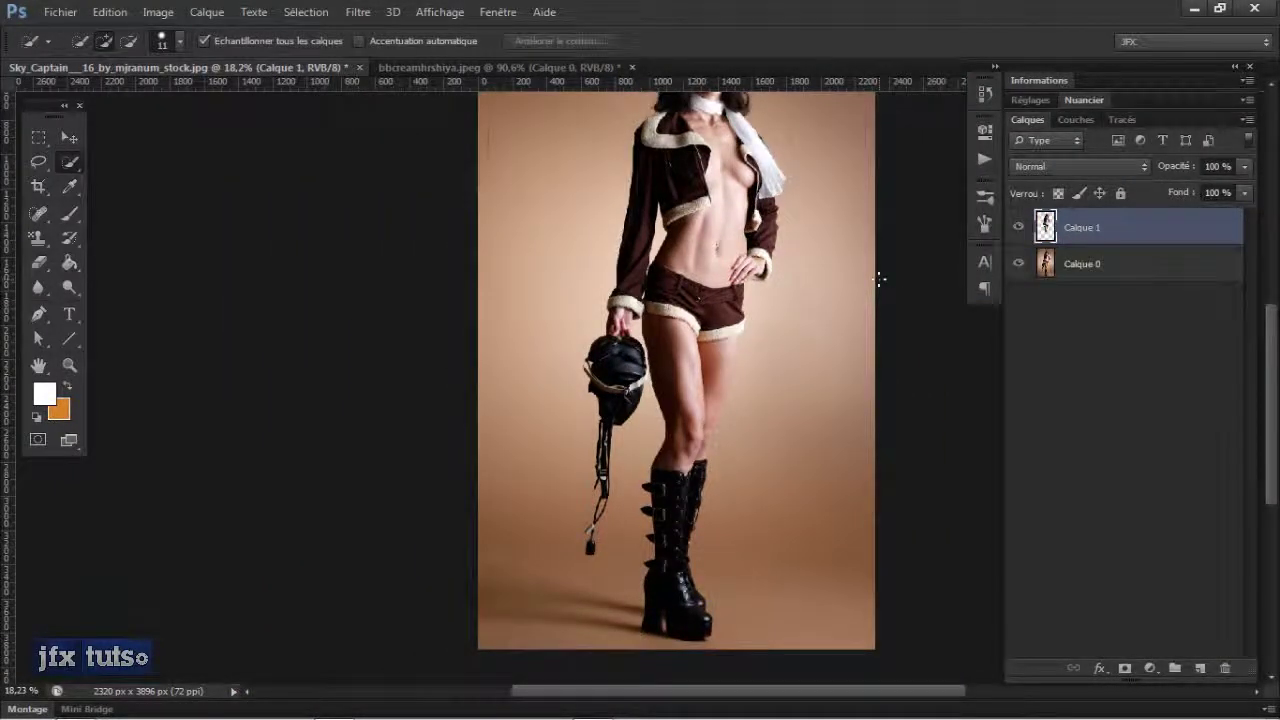
left_click(1018, 264)
scroll(700, 345, "up", 5)
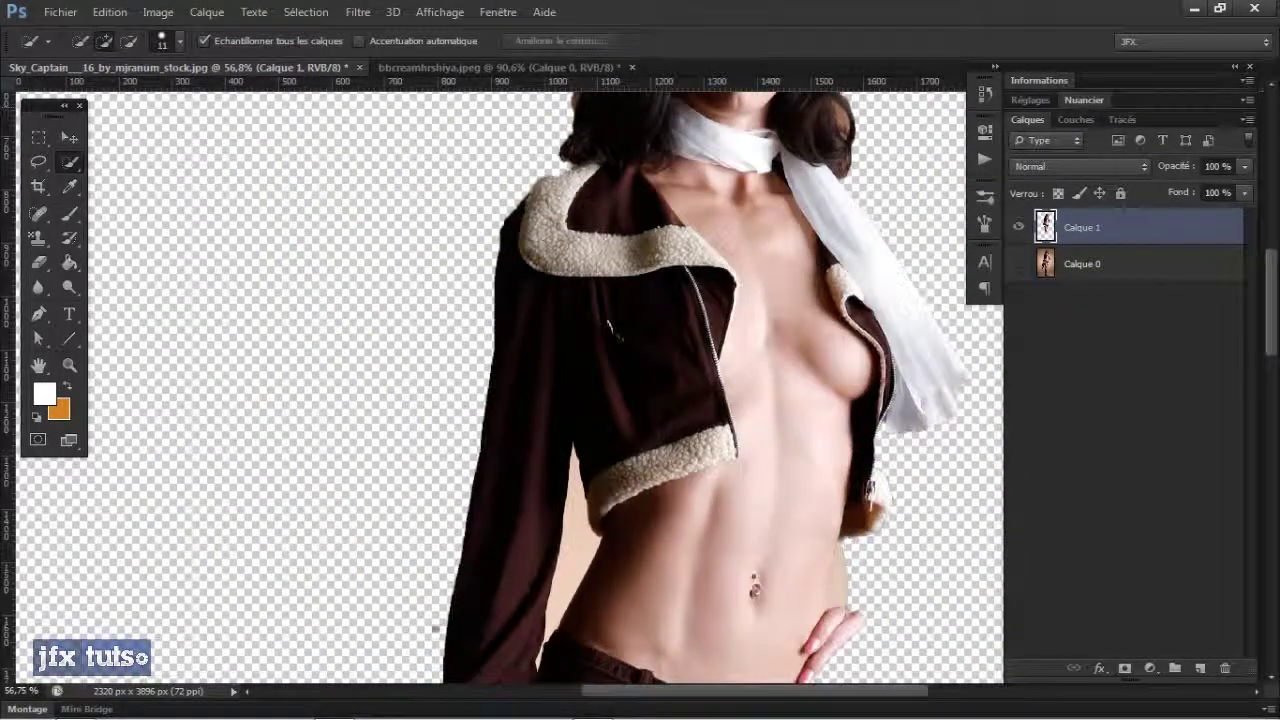
left_click_drag(846, 309, 616, 634)
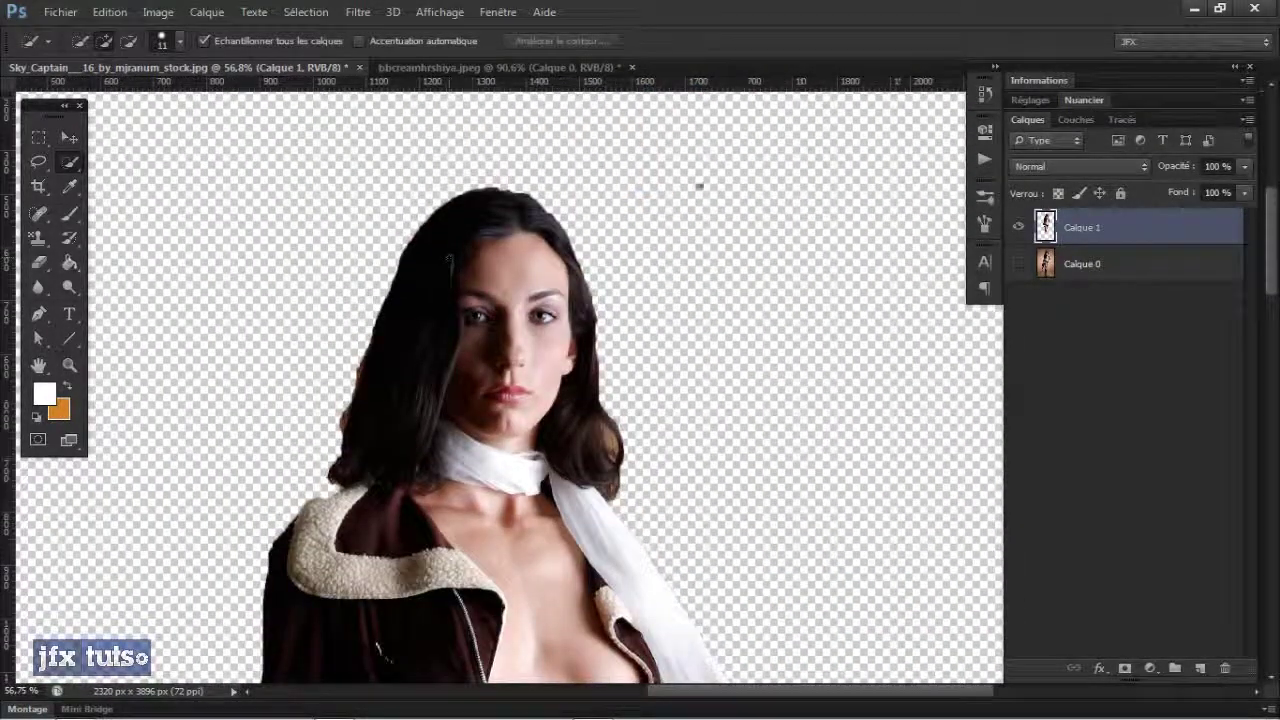
key("ctrl+alt+z")
key("ctrl+alt+z")
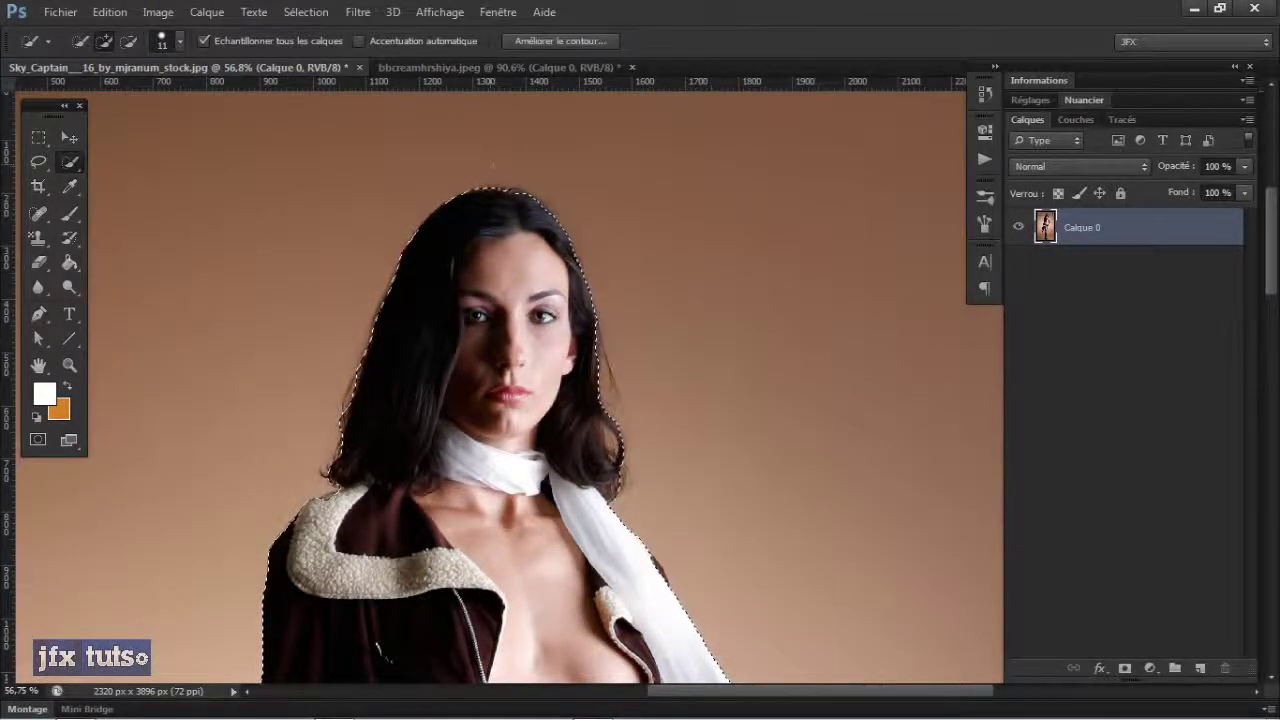
Try refining the model's selection edge with a 3.3 px radius, smoothing 48, a 30.4 px feather and 54% contrast.
left_click(576, 40)
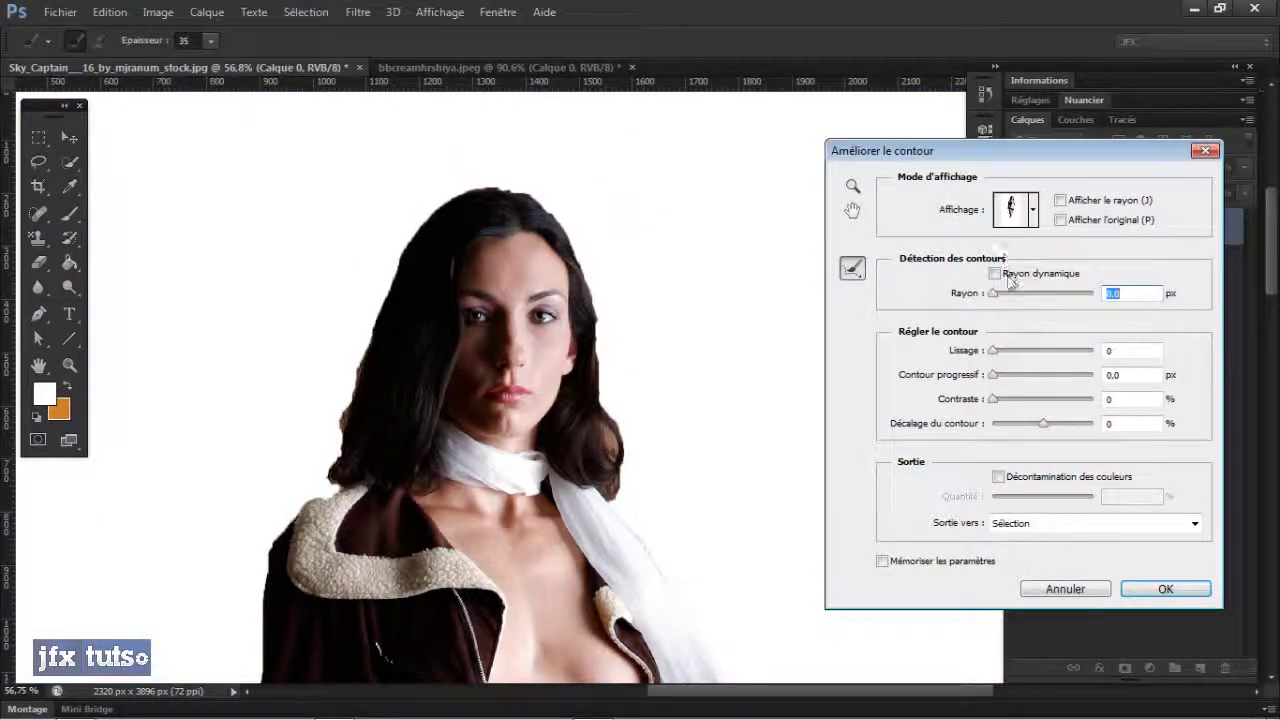
left_click_drag(994, 294, 1013, 302)
left_click(1041, 352)
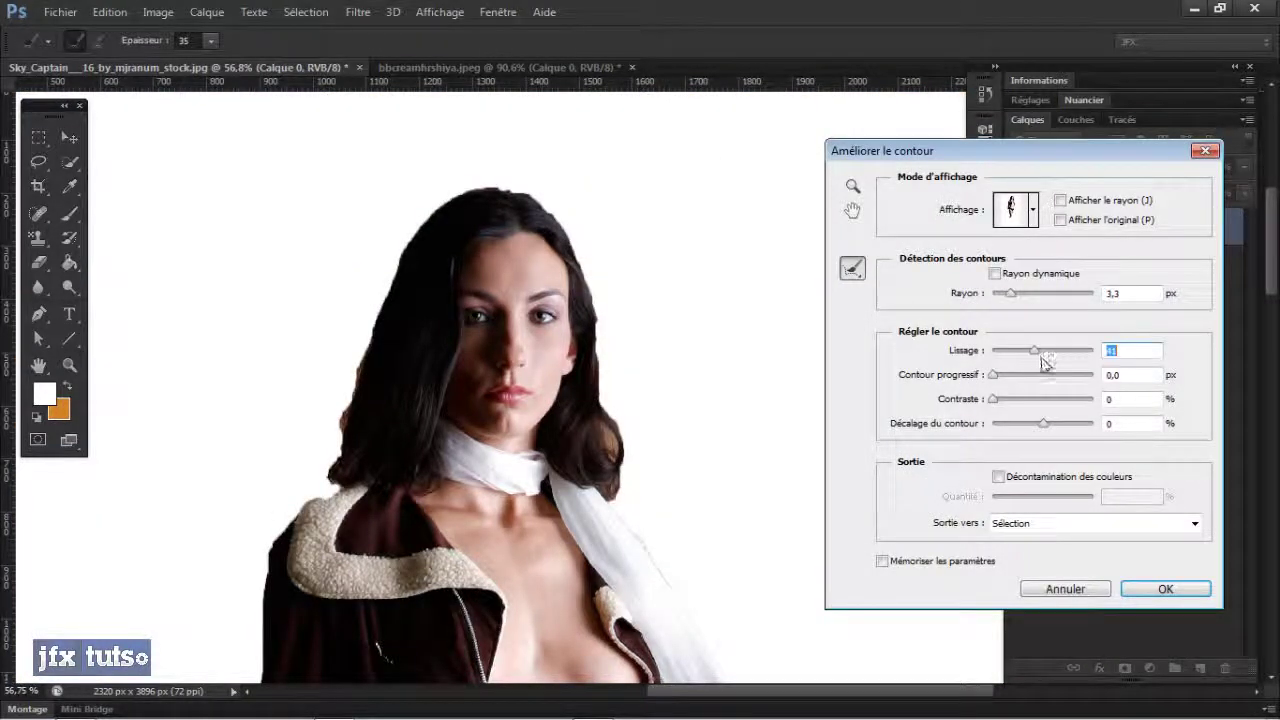
left_click(1042, 378)
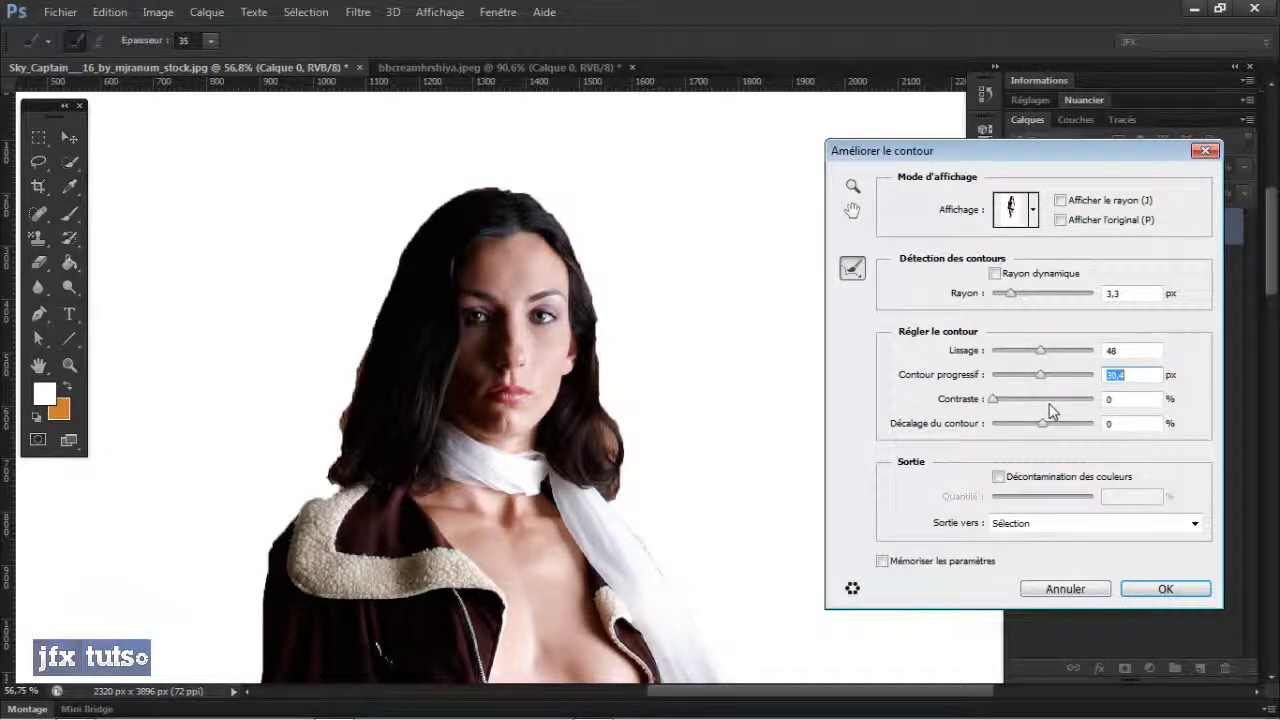
left_click(1047, 400)
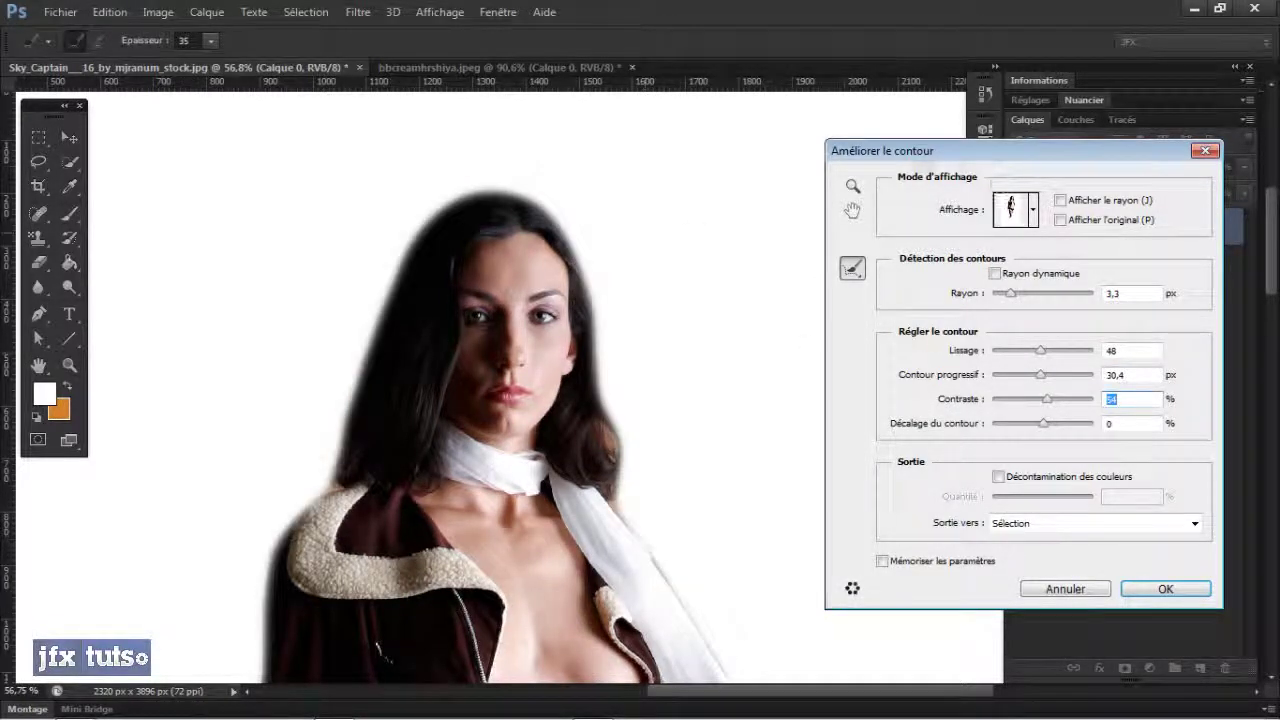
Try stronger edge smoothing of 84 with a 3.5 px feather, 36% contrast and a -57% edge shift.
left_click_drag(1003, 157, 923, 122)
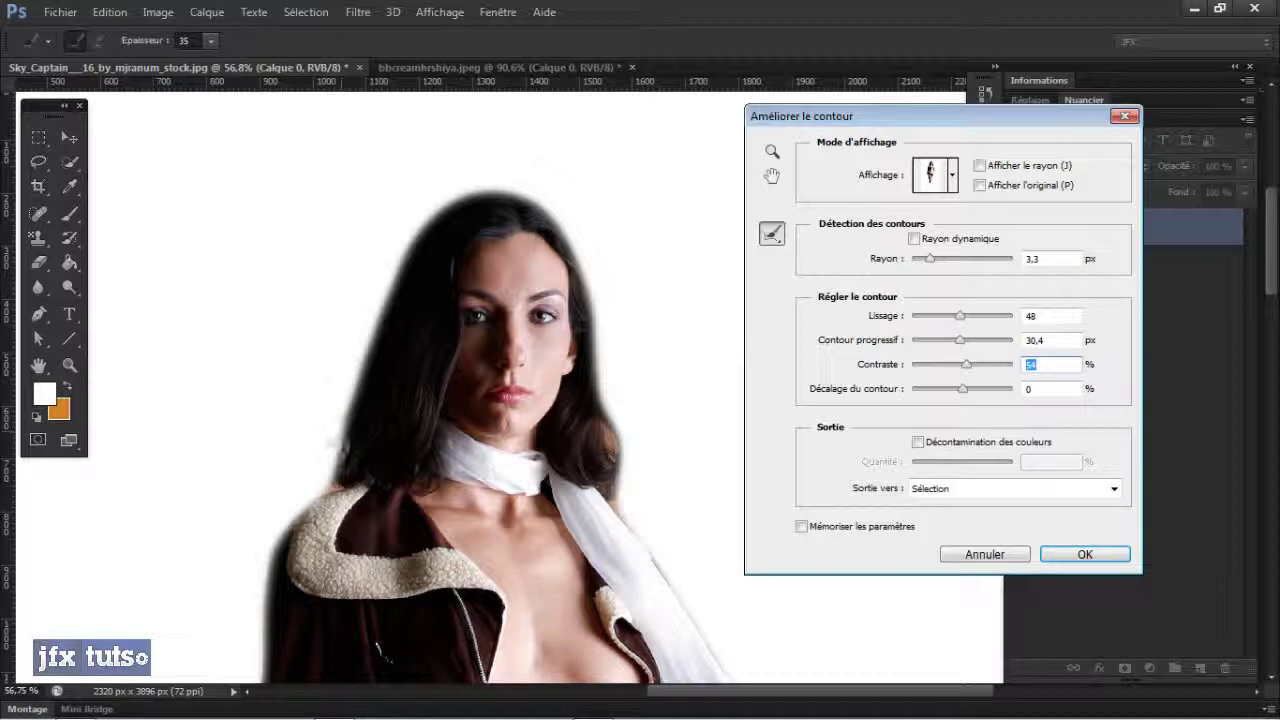
left_click(947, 320)
left_click_drag(948, 320, 950, 372)
left_click_drag(950, 393, 934, 394)
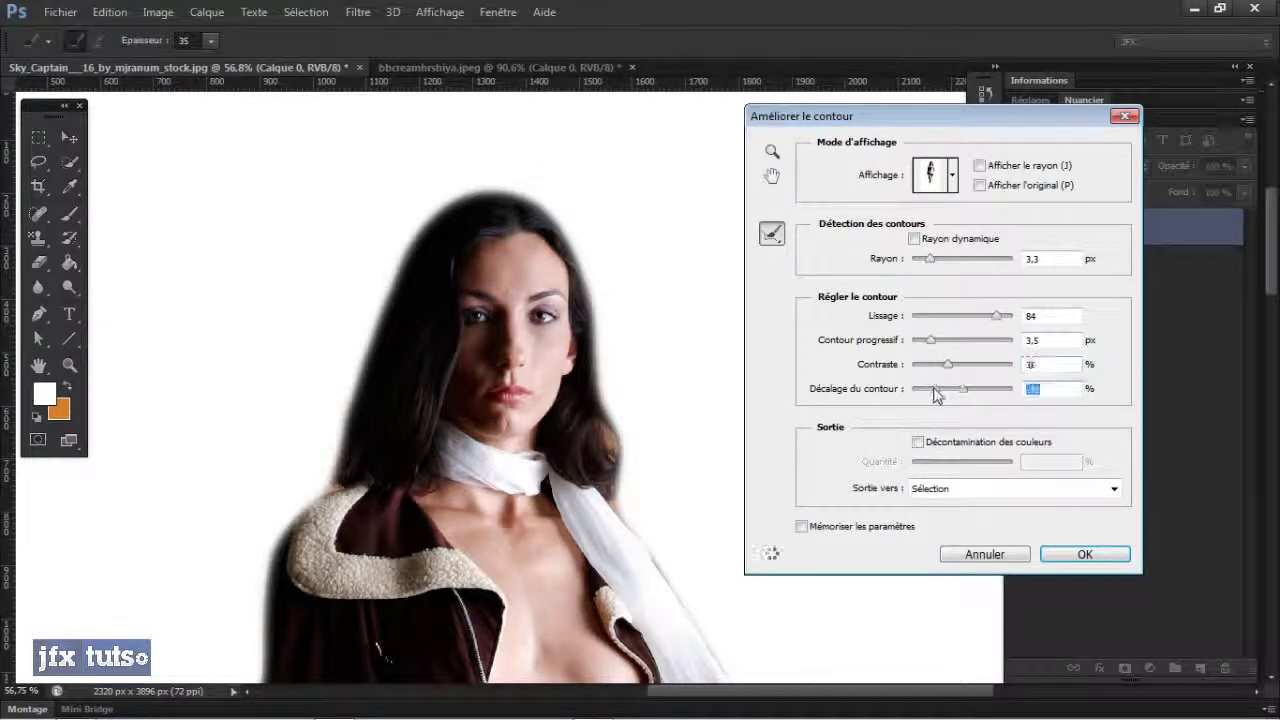
Try a 1.0 px feather and a -3% edge shift in the red Overlay (Incrustation) view, and cancel the edge refinement.
left_click(952, 175)
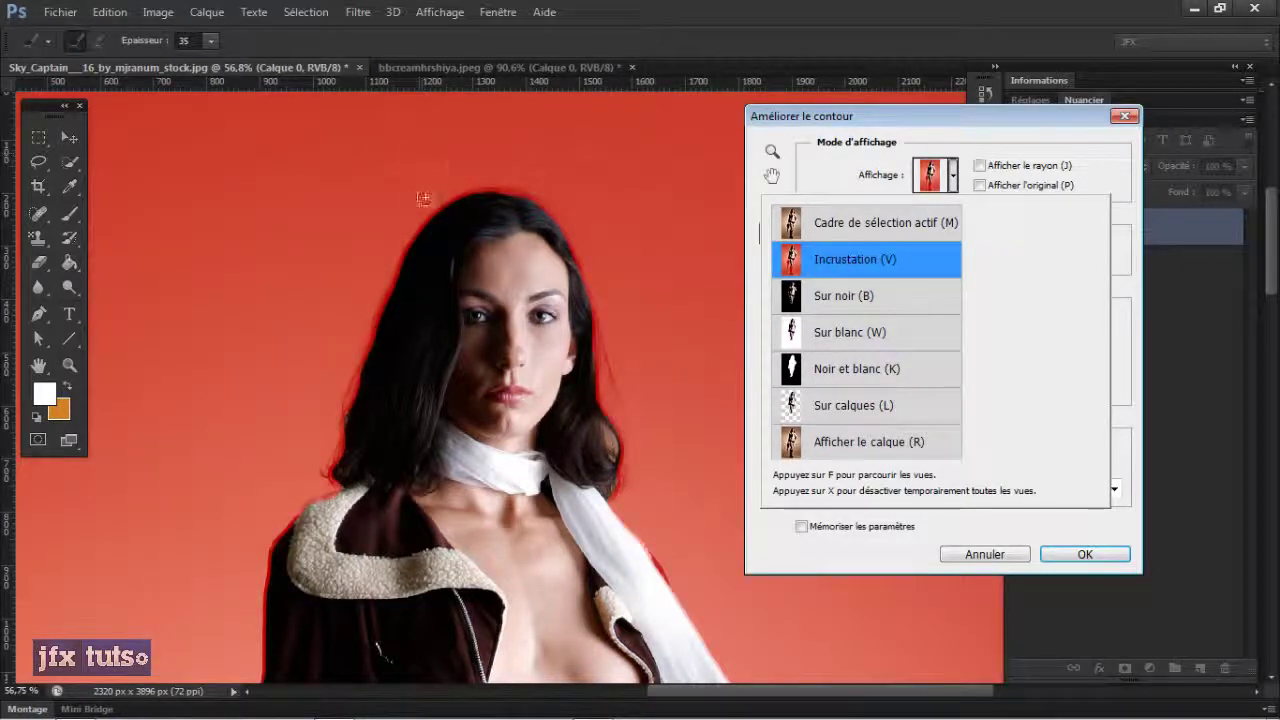
left_click(1035, 218)
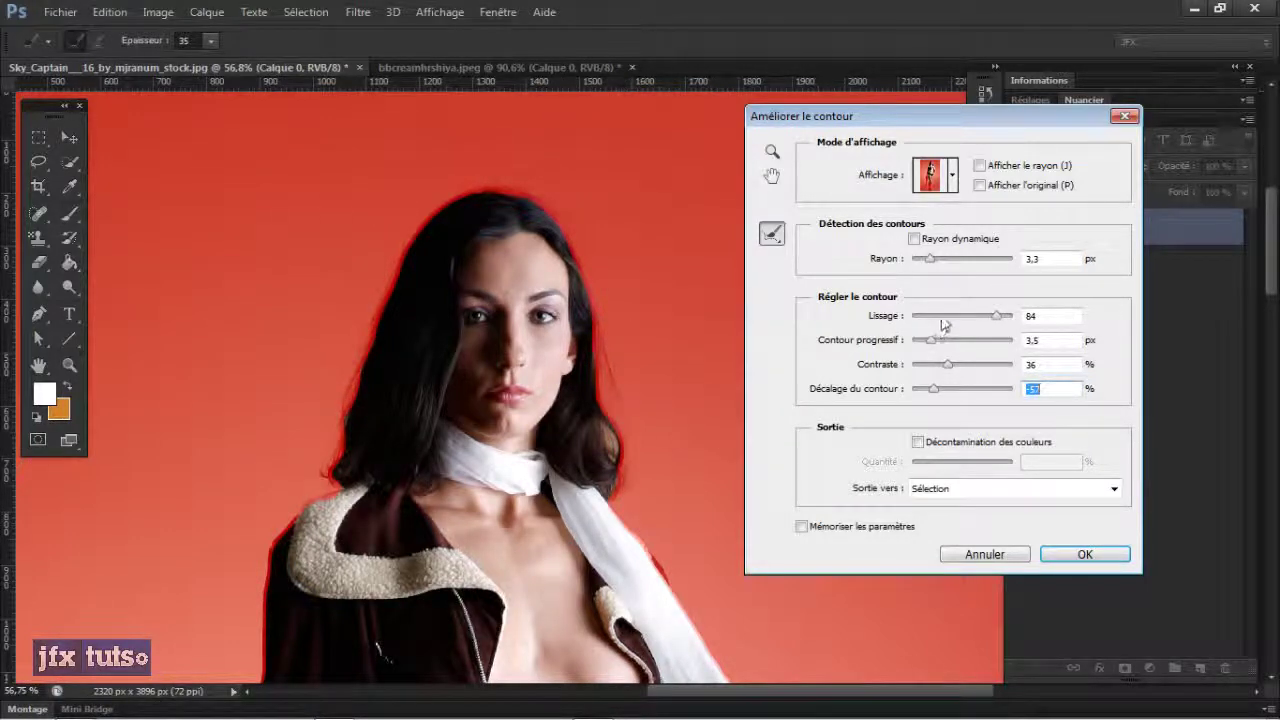
left_click_drag(928, 342, 918, 341)
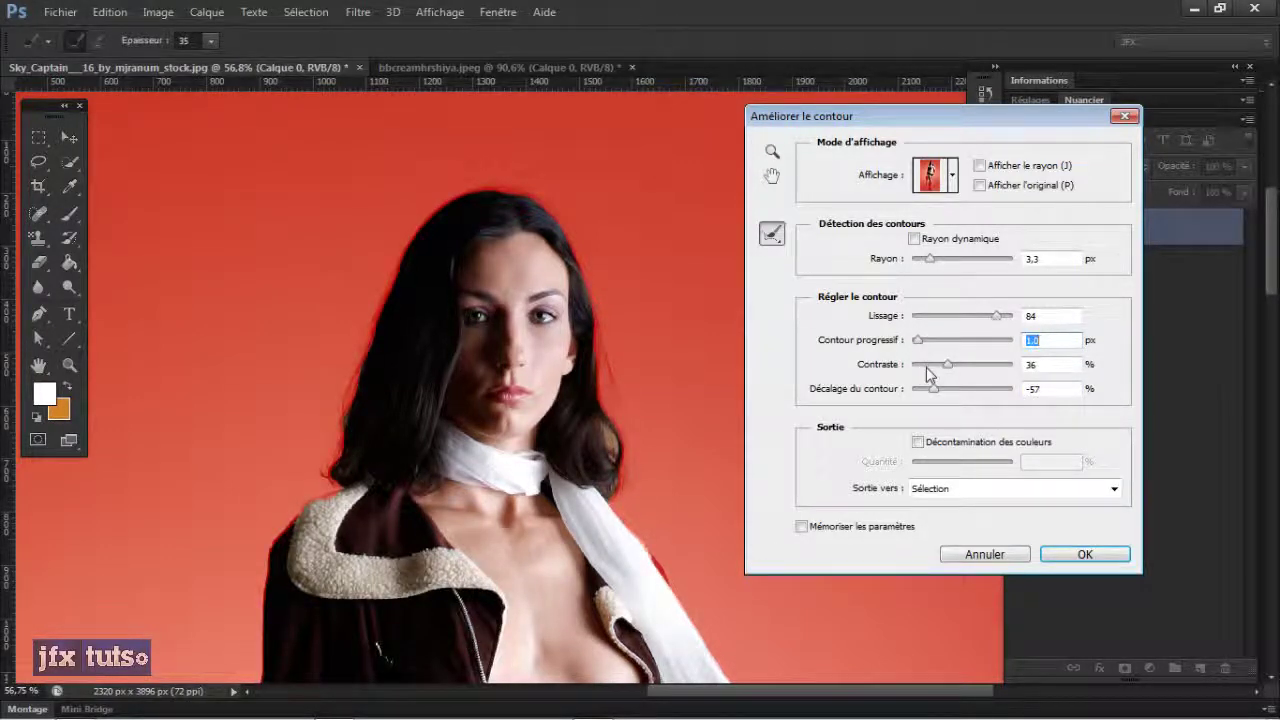
mouse_move(930, 391)
left_mouse_down()
mouse_move(957, 391)
mouse_move(941, 394)
left_mouse_up()
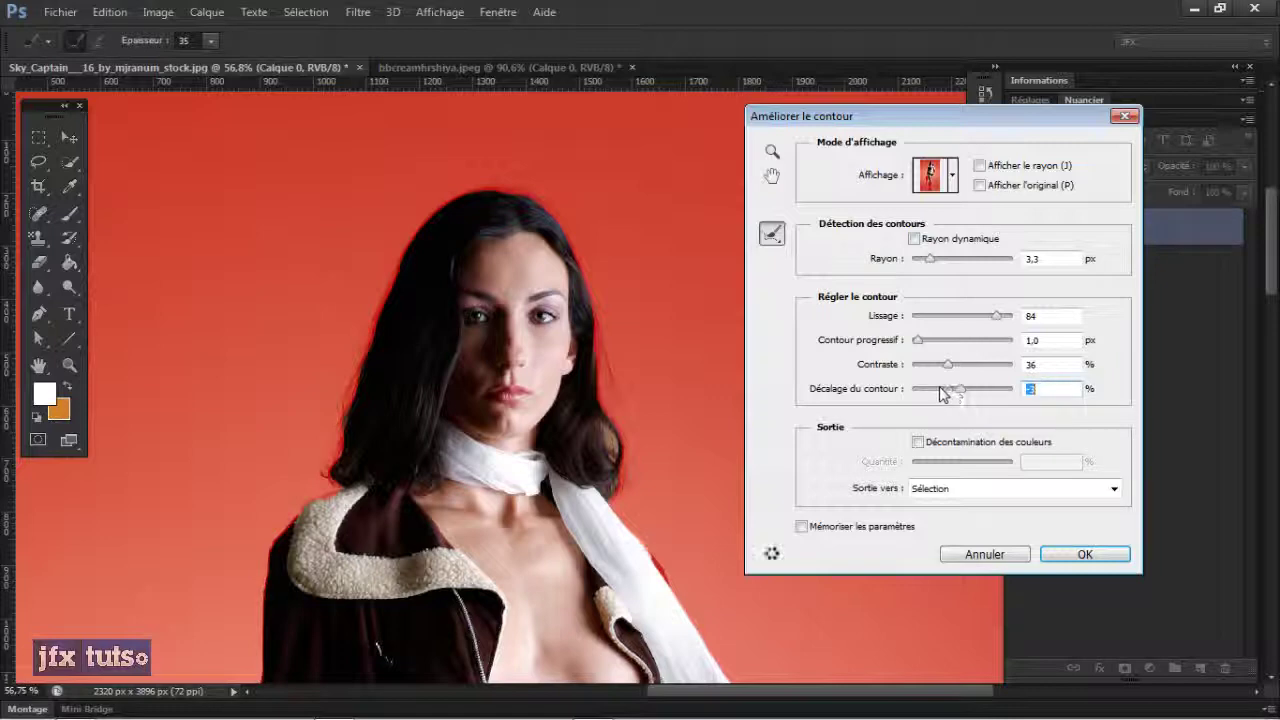
left_click(985, 556)
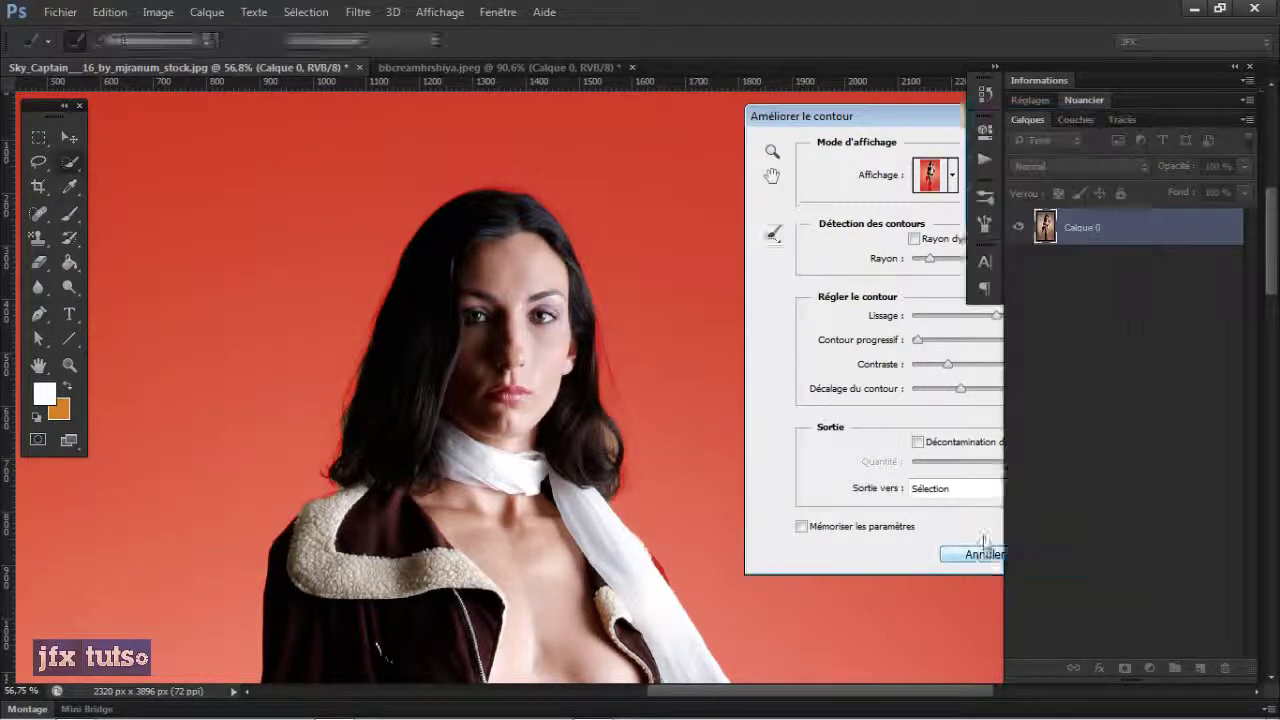
Clear the selection around the model.
scroll(565, 243, "down", 5)
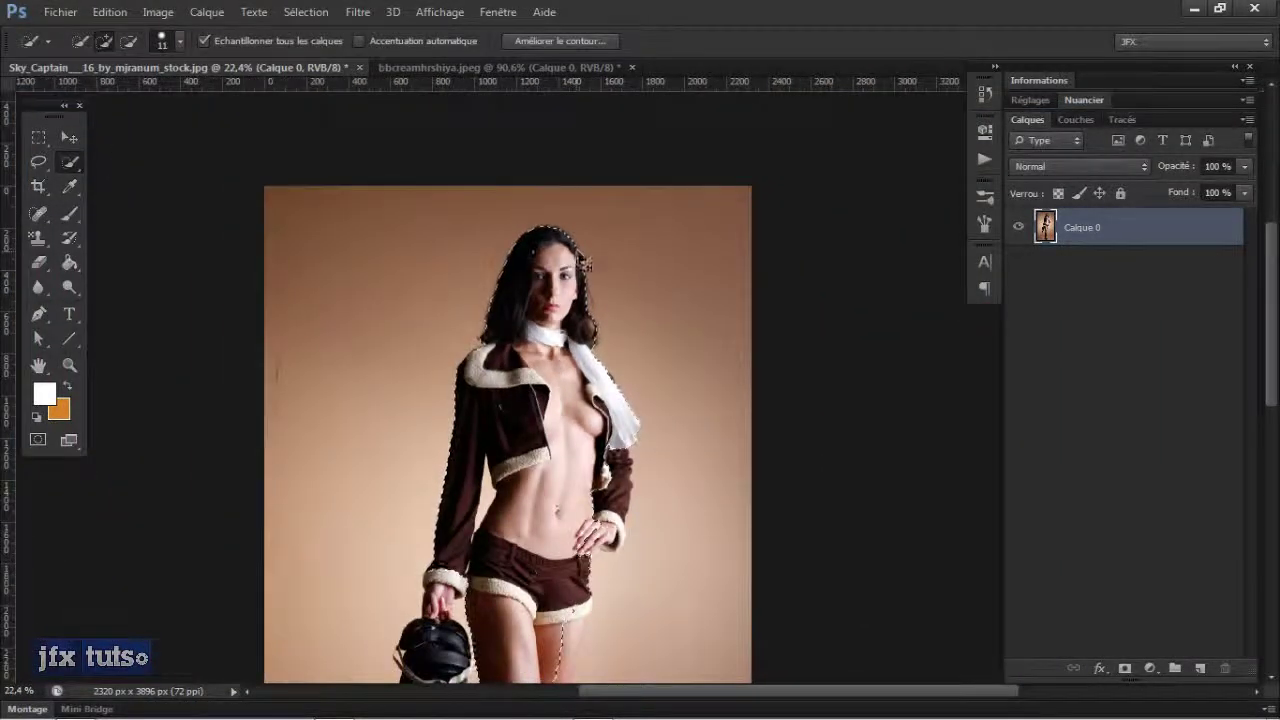
key("ctrl+d")
scroll(537, 305, "down", 2)
scroll(648, 396, "up", 3)
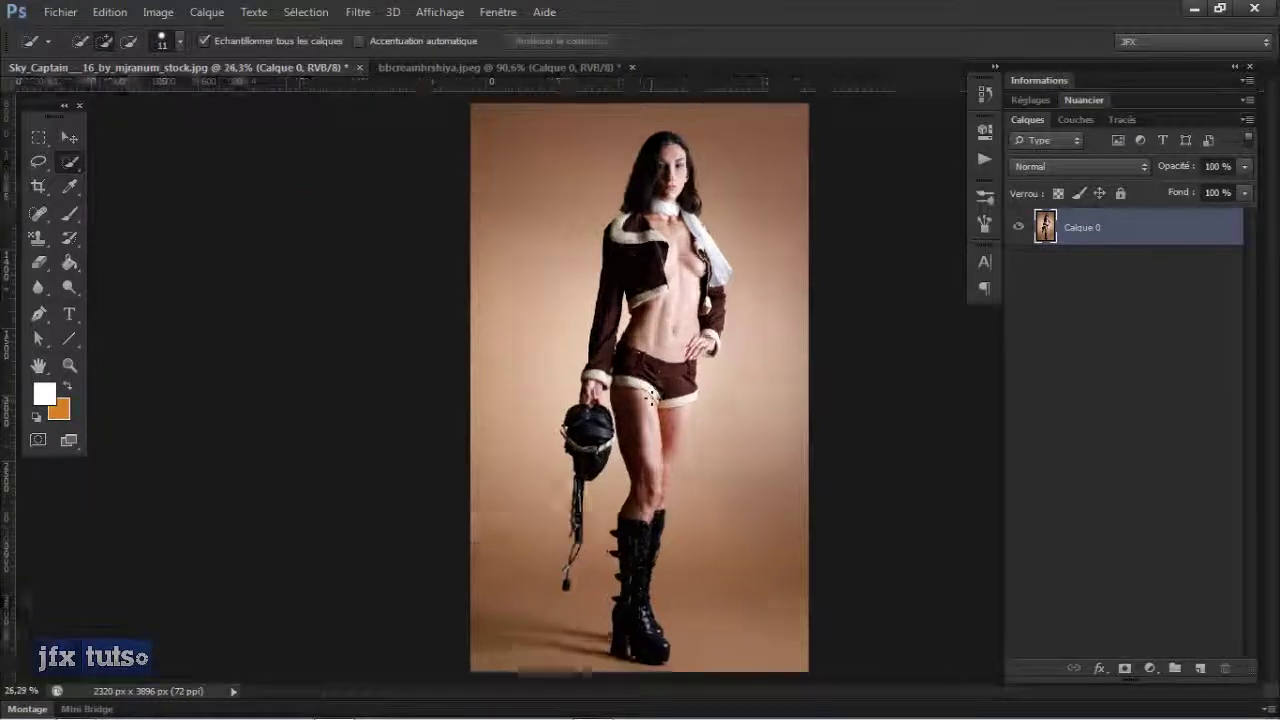
scroll(658, 393, "down", 1)
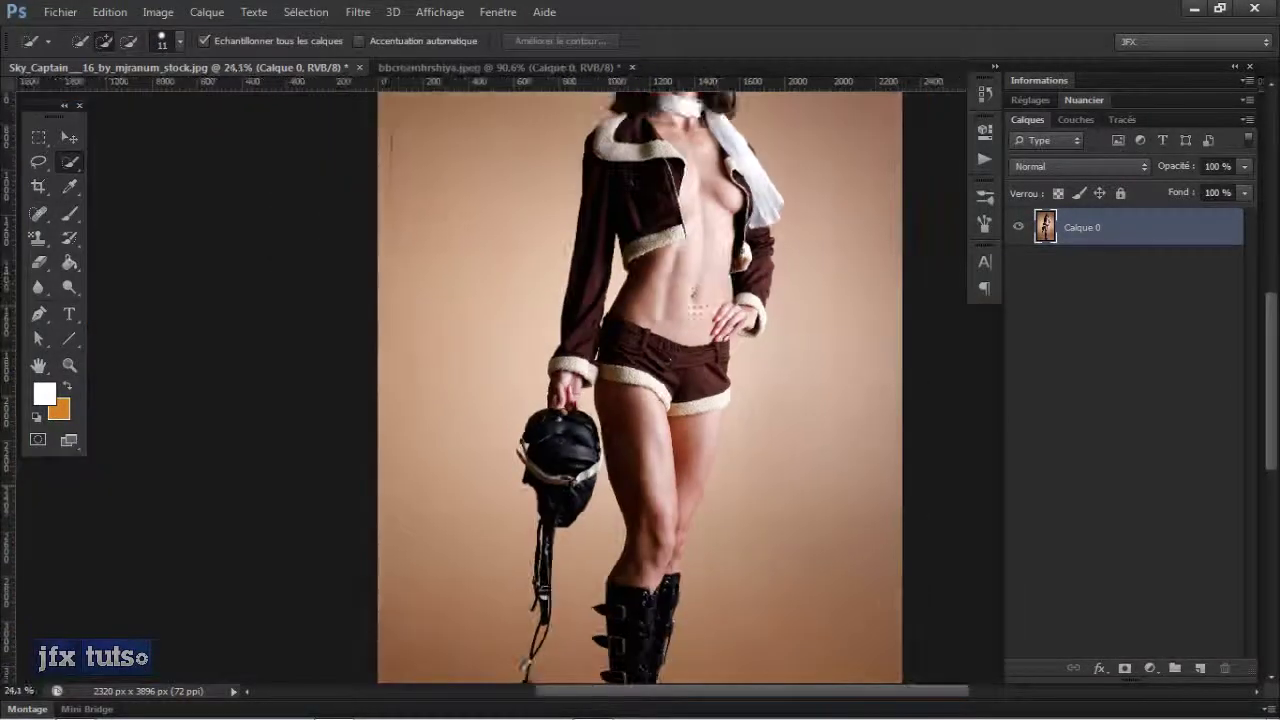
scroll(722, 286, "up", 3)
scroll(722, 286, "down", 1)
scroll(722, 286, "up", 5)
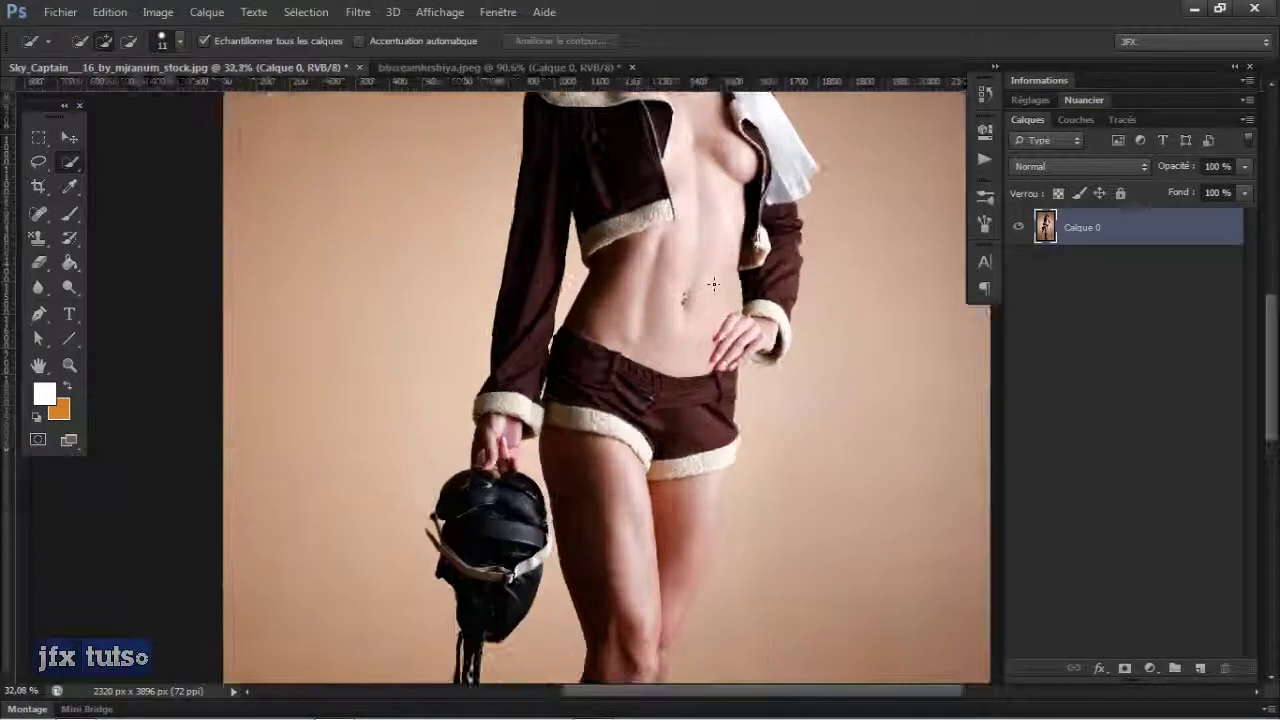
left_click_drag(677, 212, 664, 511)
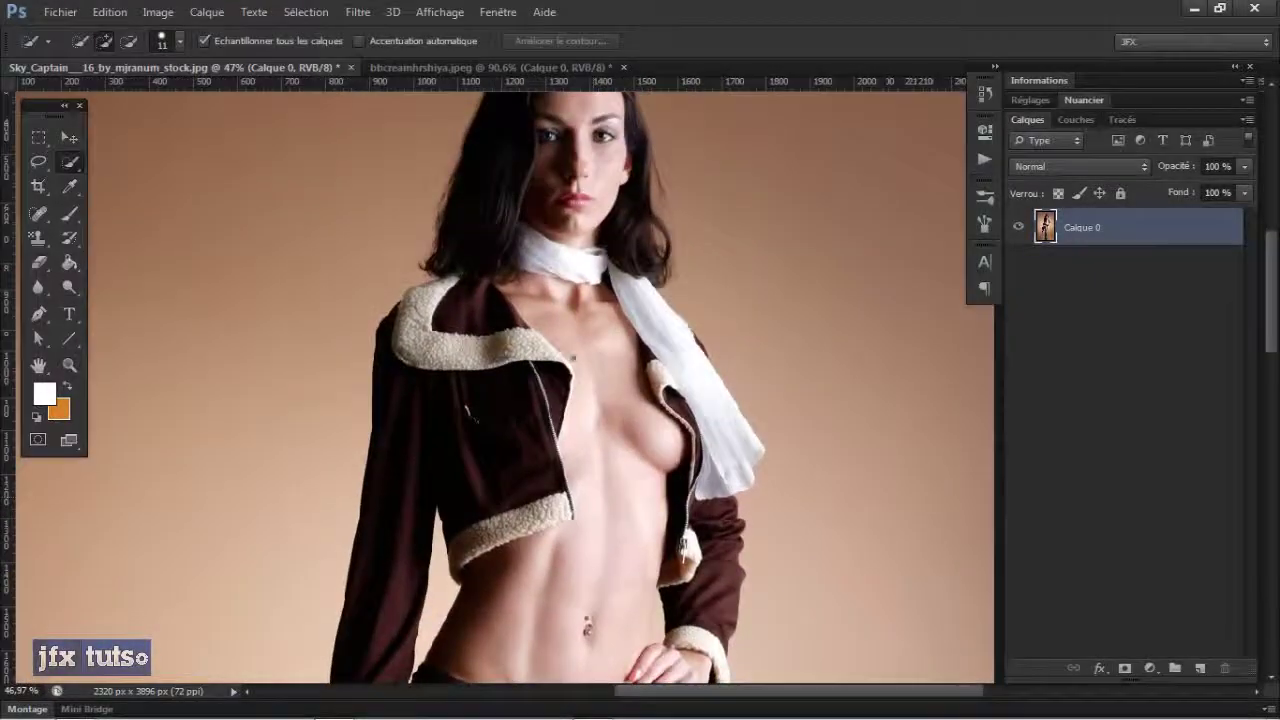